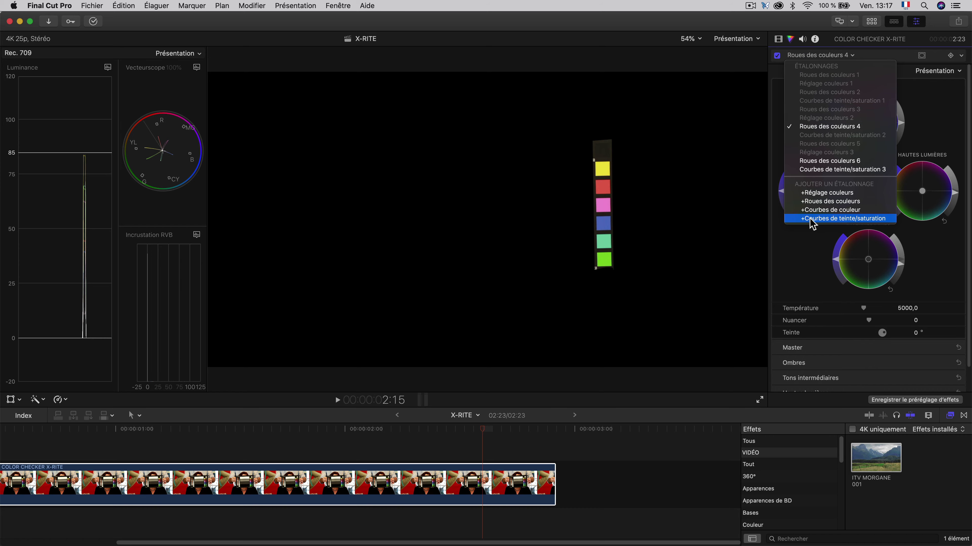
Add a Courbes de teinte/saturation correction and sample the chart's colour patches from yellow down to green with the hue-versus-hue eyedropper
left_click(810, 219)
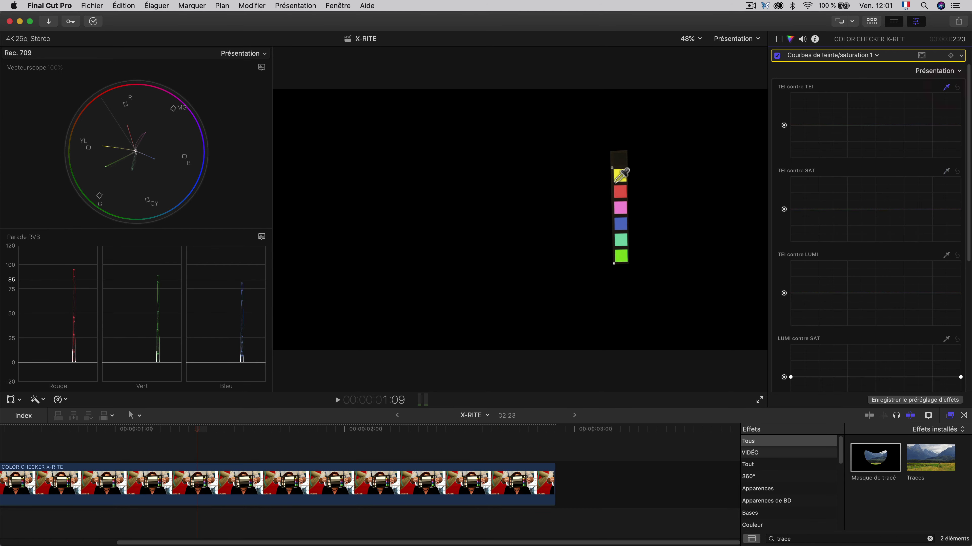
left_click_drag(621, 175, 620, 257)
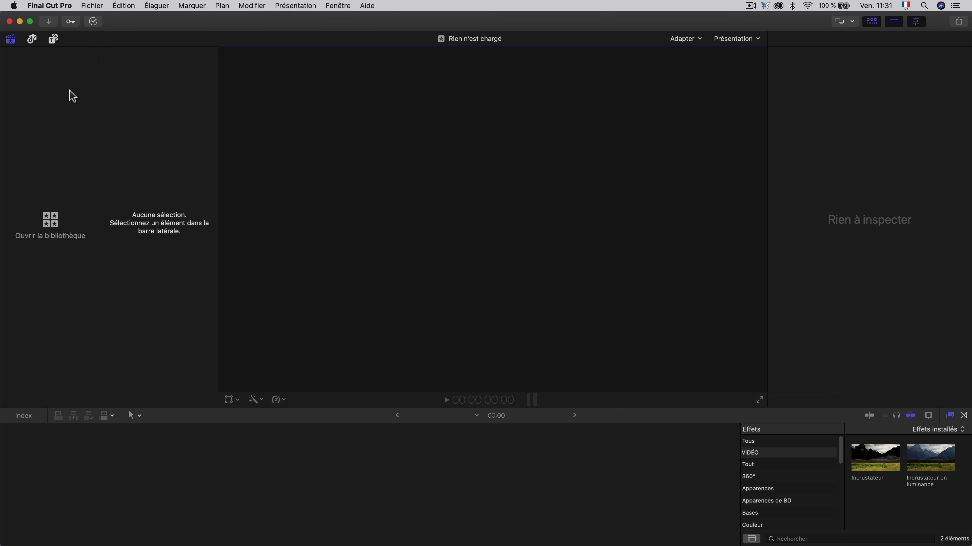
Create a library named CHARTE X-RITE, saved in a new folder named X-RITE on the Bureau (desktop)
left_click(102, 5)
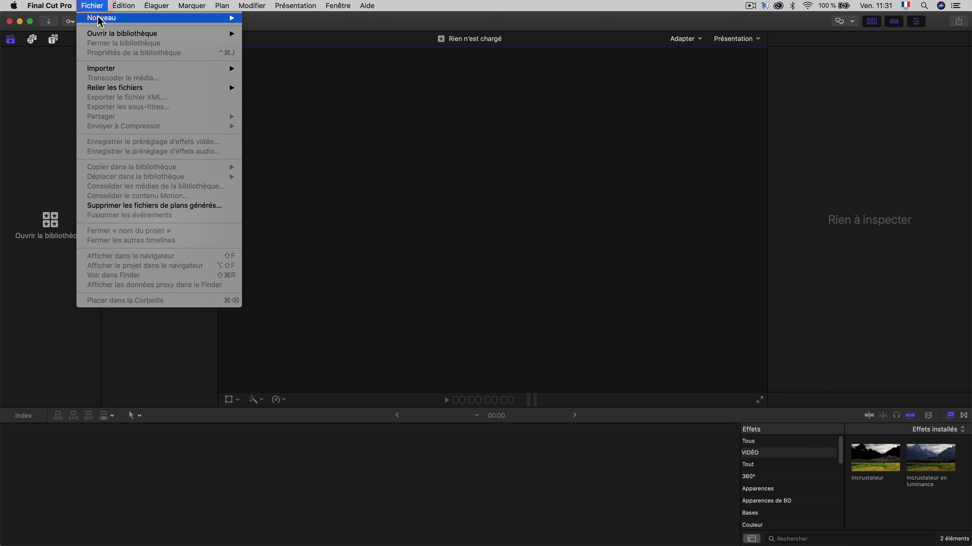
mouse_move(118, 20)
left_click(282, 38)
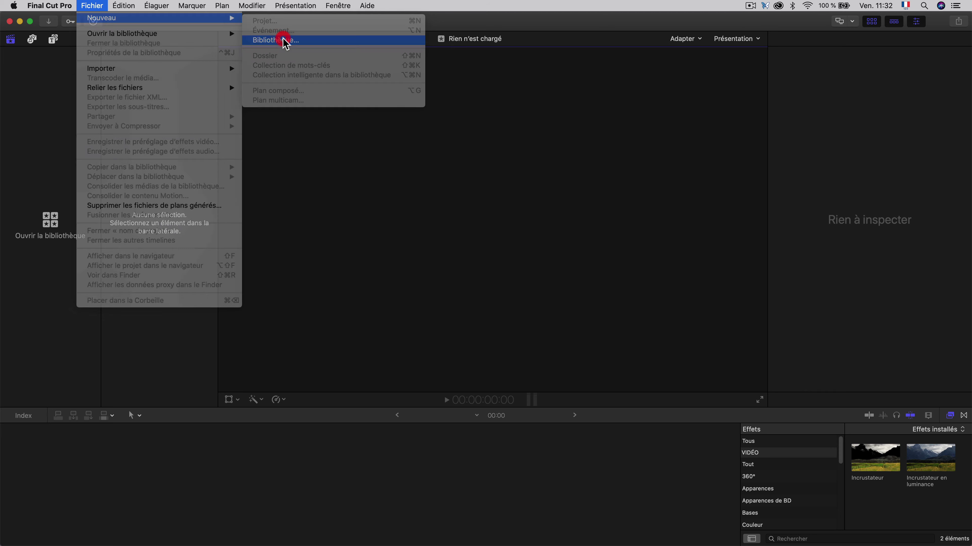
type("CHARTE X-RITE")
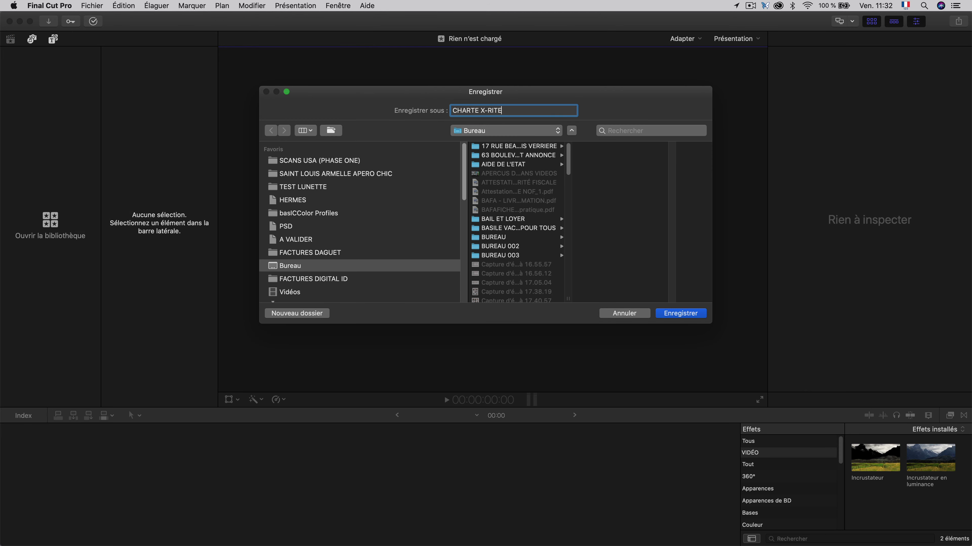
left_click(297, 314)
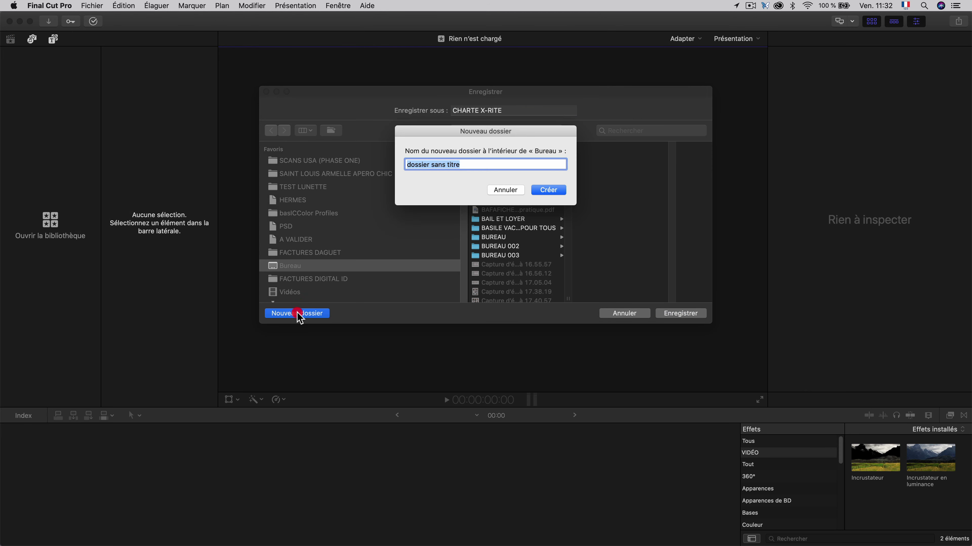
type("X-RITE")
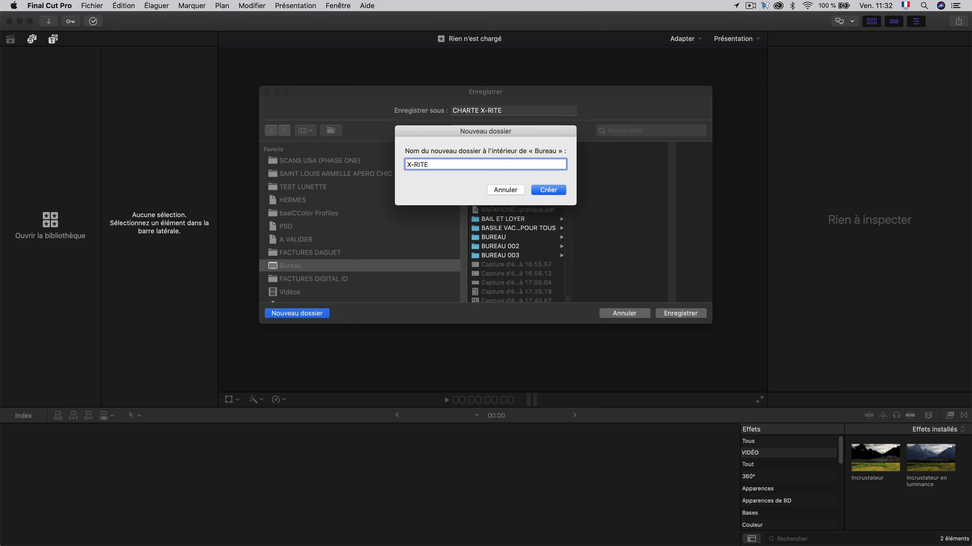
key("Return")
key("Return")
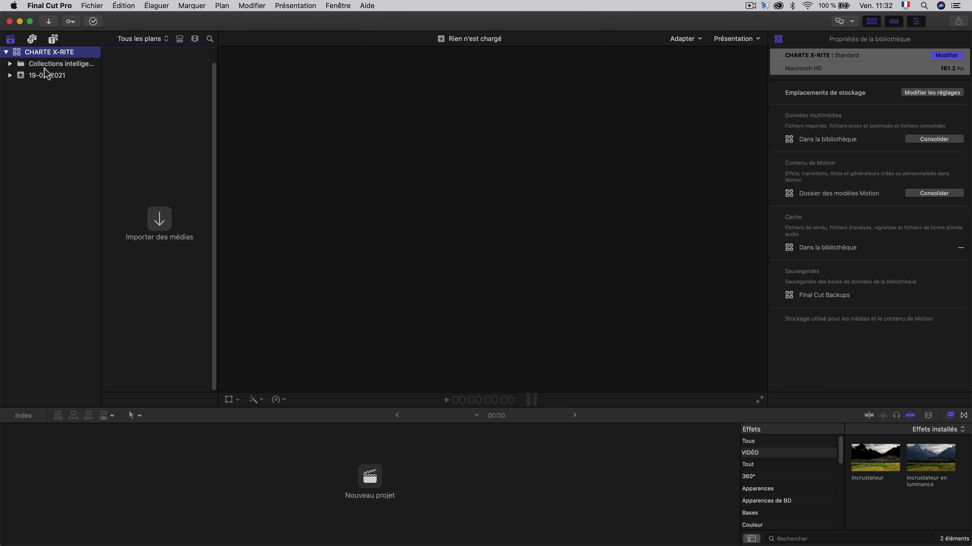
Import COLOR CHECKER X-RITE.mov from the Bureau into the existing event 19-03-2021, leaving the file in place
left_click(159, 222)
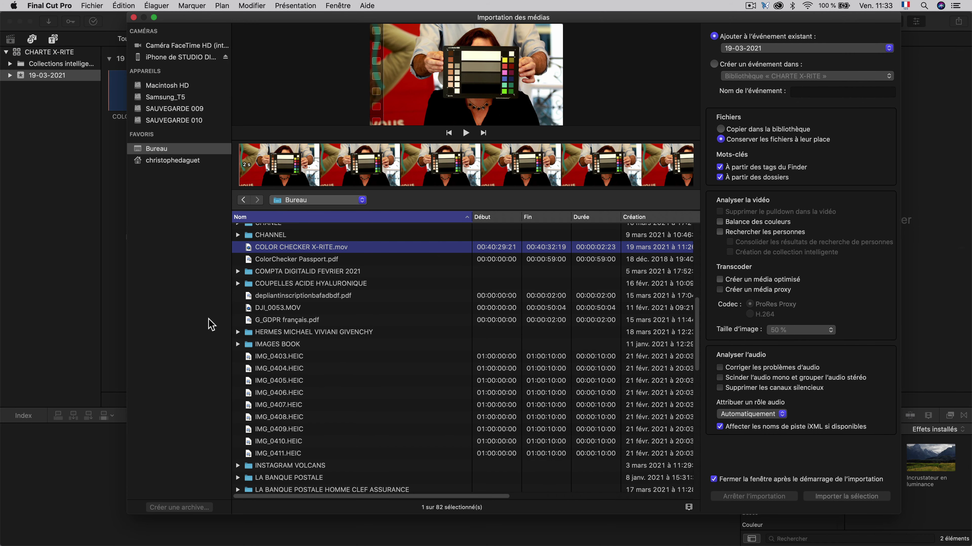
key("Return")
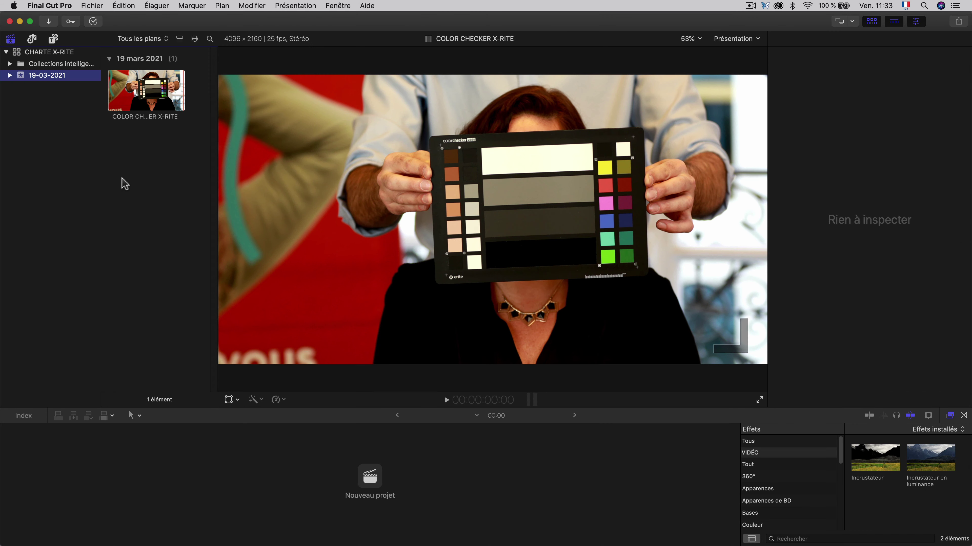
Create a project named X-RITE in the 19-03-2021 event and place the COLOR CHECKER X-RITE clip in its timeline
left_click(370, 480)
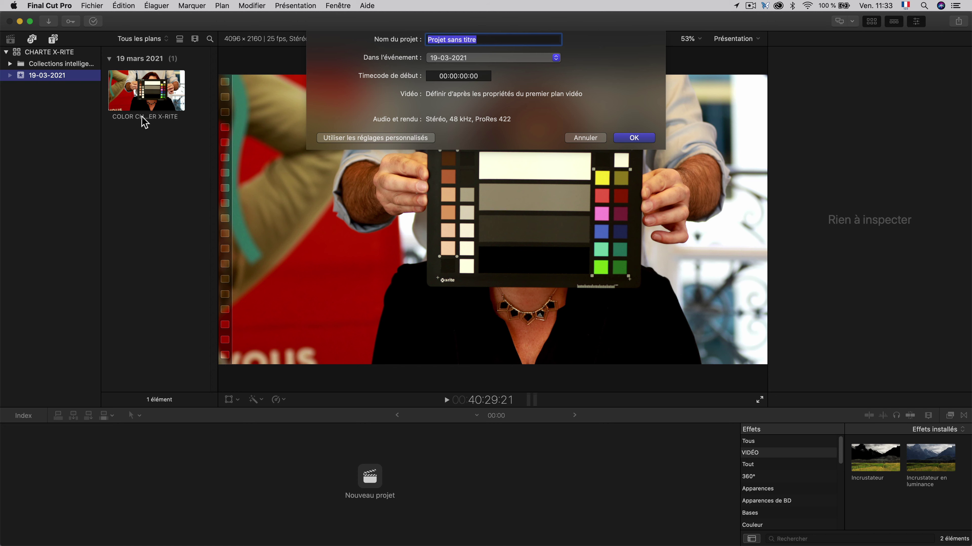
type("X-RITE")
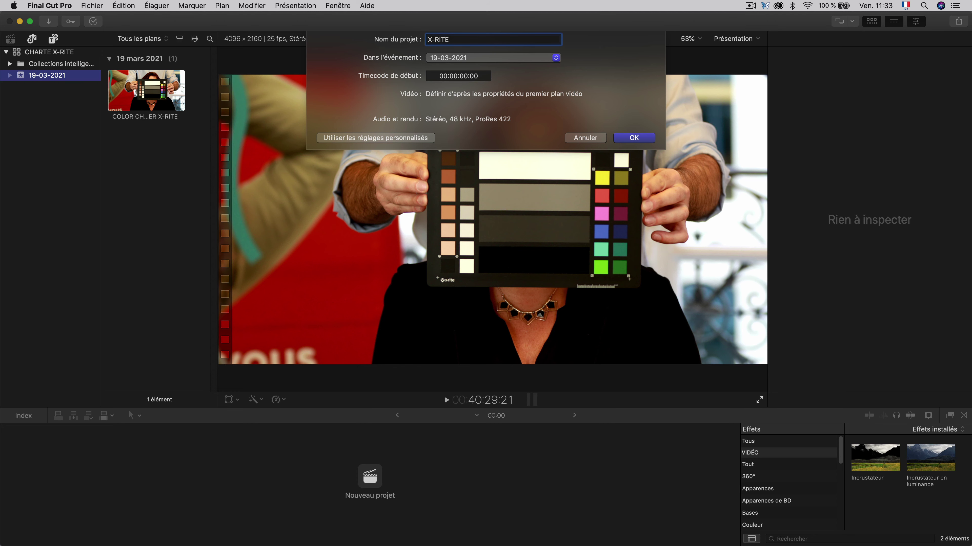
key("Return")
left_click(180, 153)
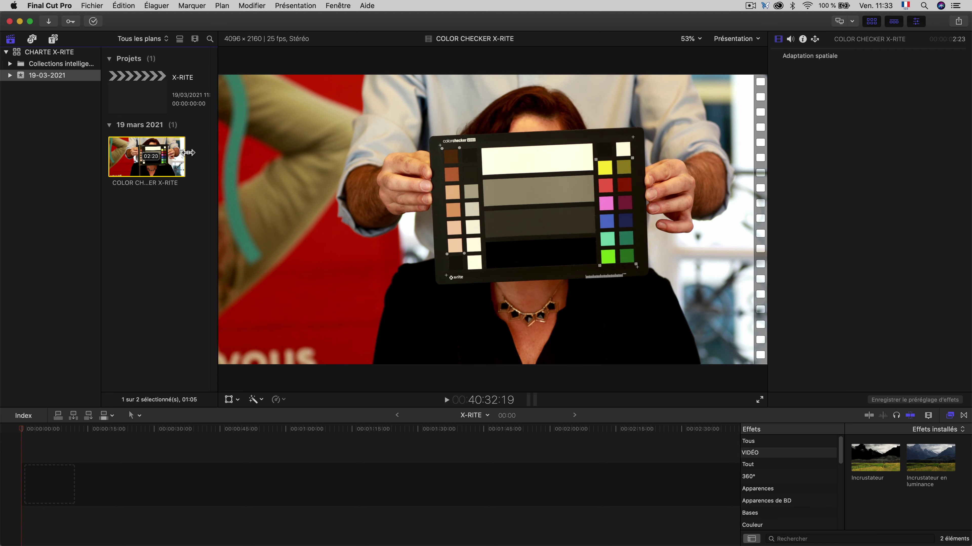
left_click_drag(143, 156, 71, 494)
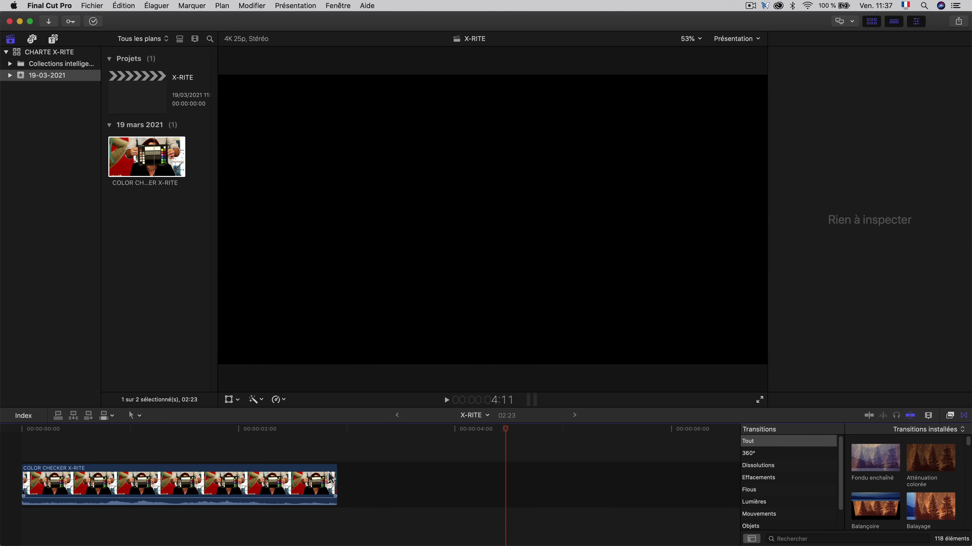
Increase the timeline zoom level through the clip appearance settings so the clip is displayed wider
left_click(928, 416)
mouse_move(874, 291)
left_mouse_down()
mouse_move(884, 290)
mouse_move(874, 290)
left_mouse_up()
left_click(167, 430)
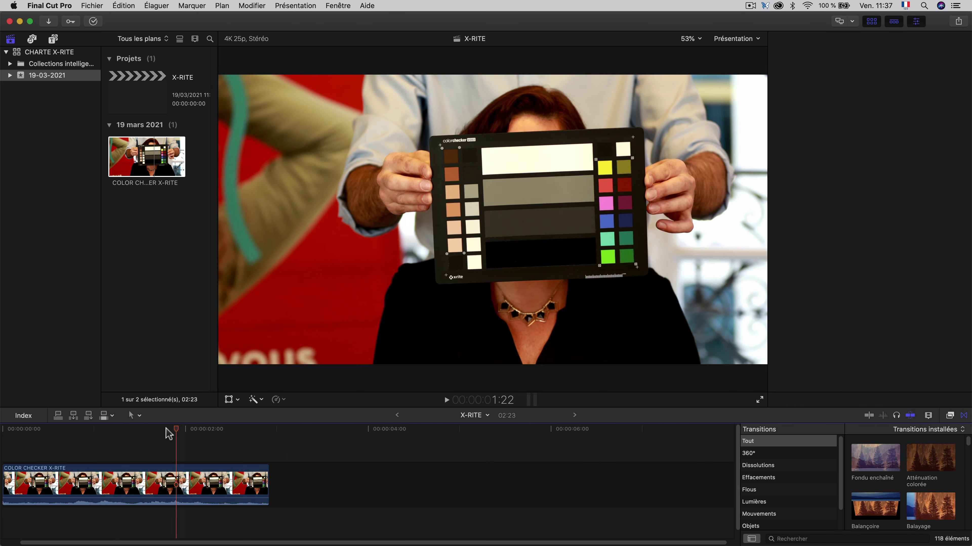
left_click(929, 417)
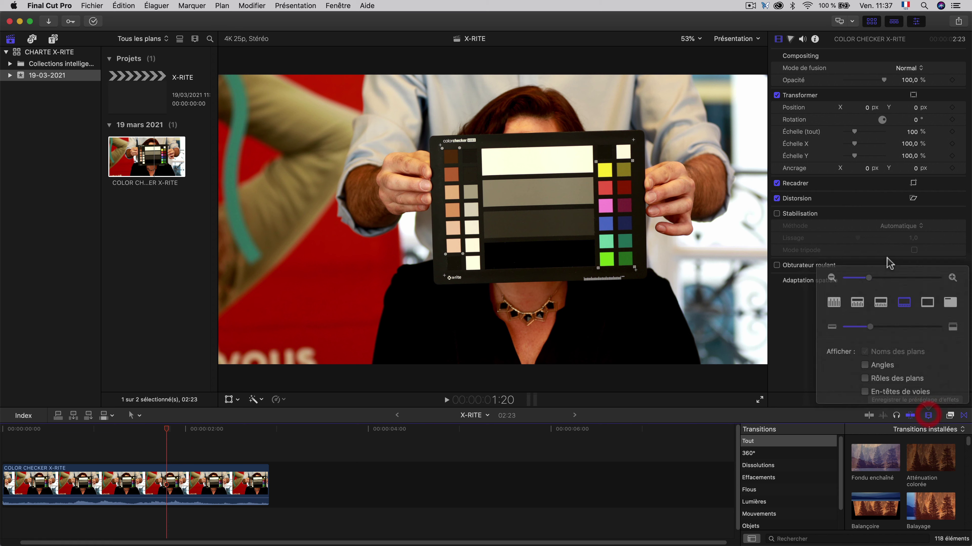
left_click_drag(875, 291, 899, 290)
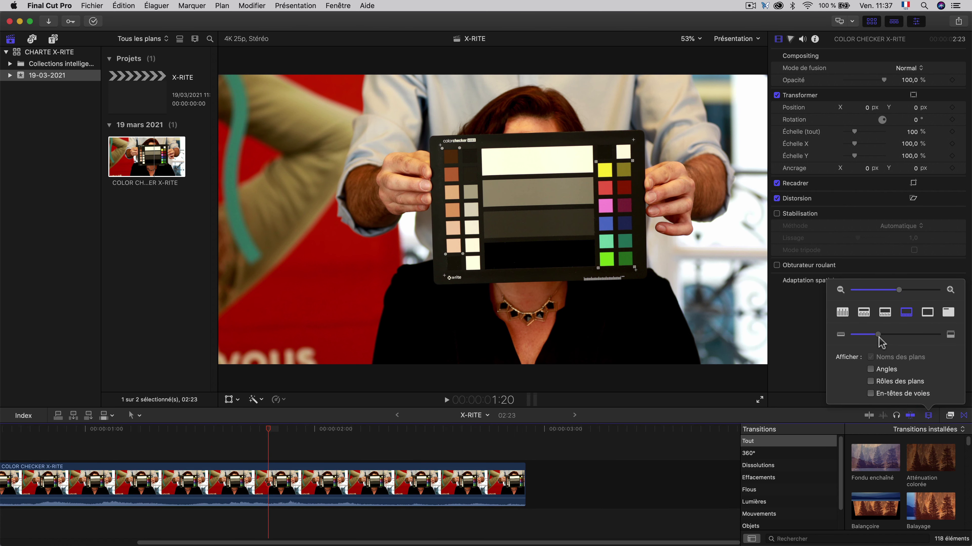
left_click_drag(876, 336, 879, 346)
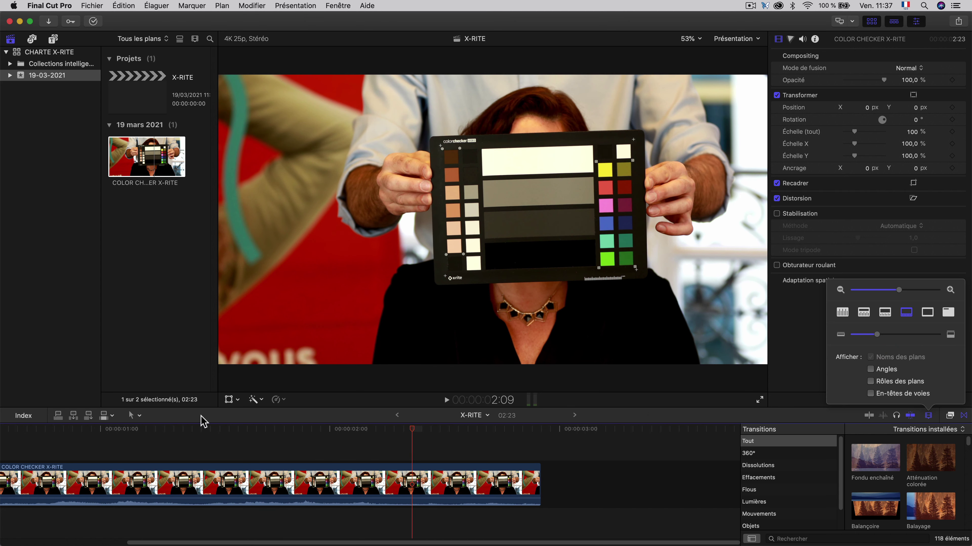
Lower the timeline clip's audio level to -∞ dB and park the playhead at 1:09
left_click_drag(240, 497, 239, 517)
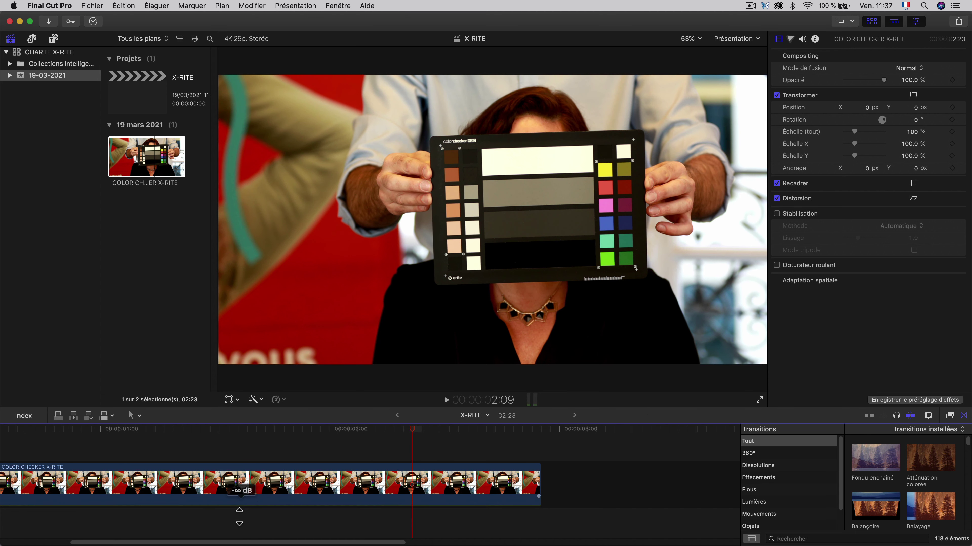
left_click(385, 430)
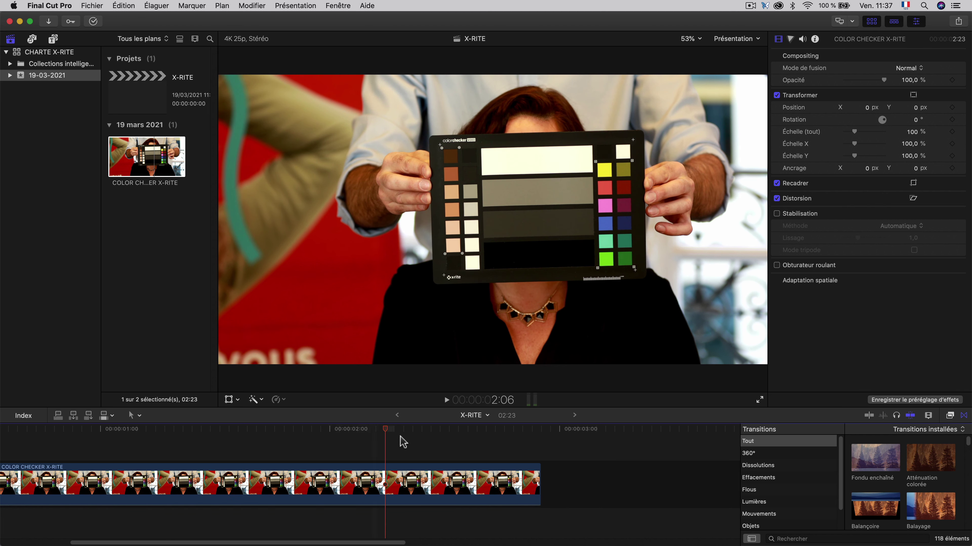
left_click(189, 456)
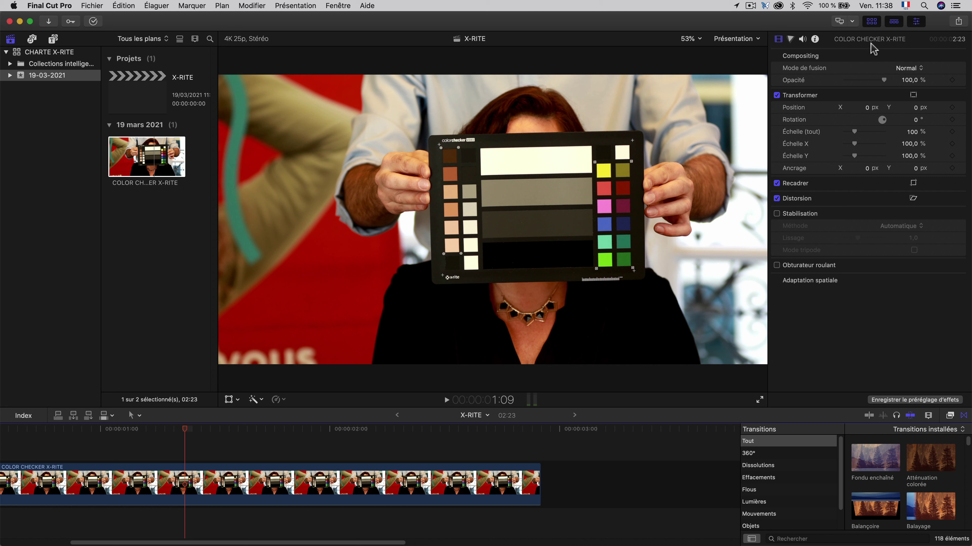
Hide the media browser and display the video scopes (Instruments vidéo) beside the viewer
left_click(872, 22)
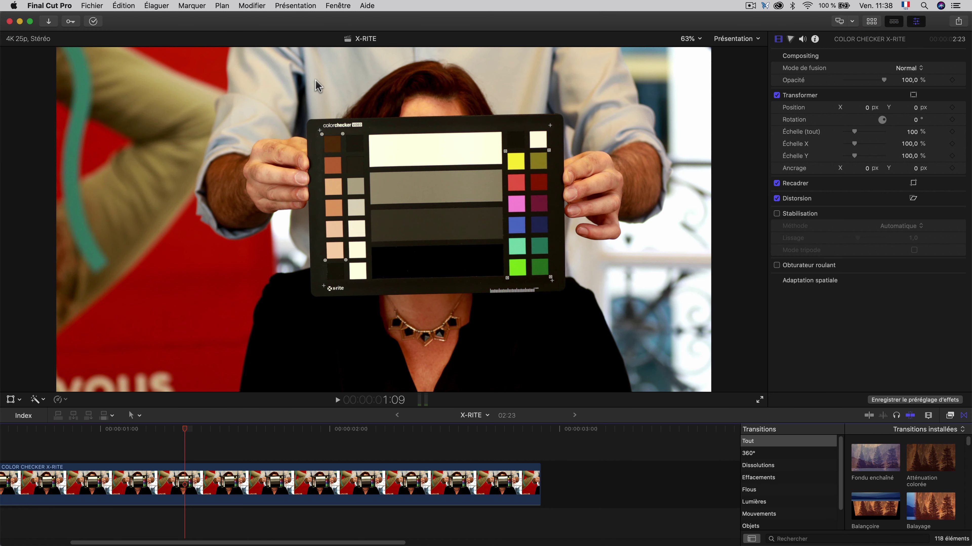
left_click(739, 39)
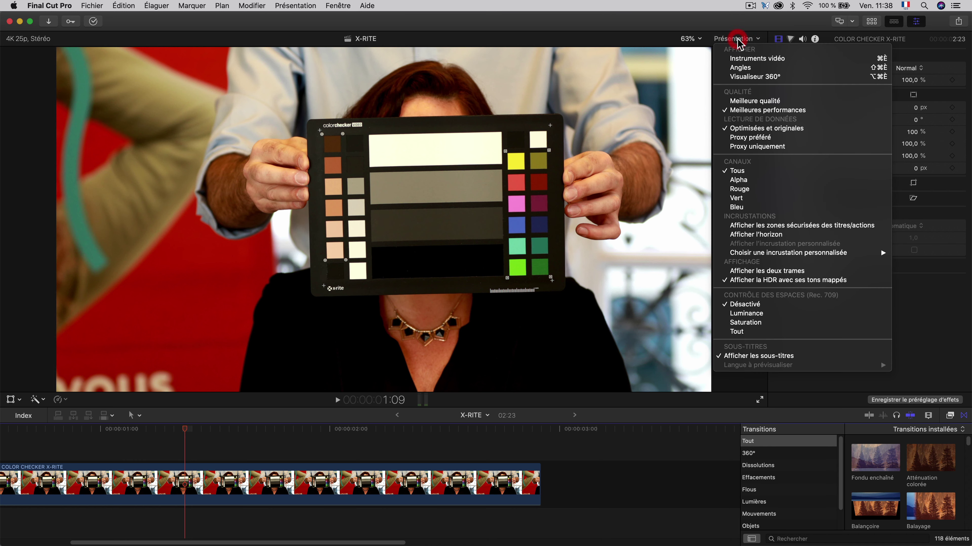
left_click(732, 60)
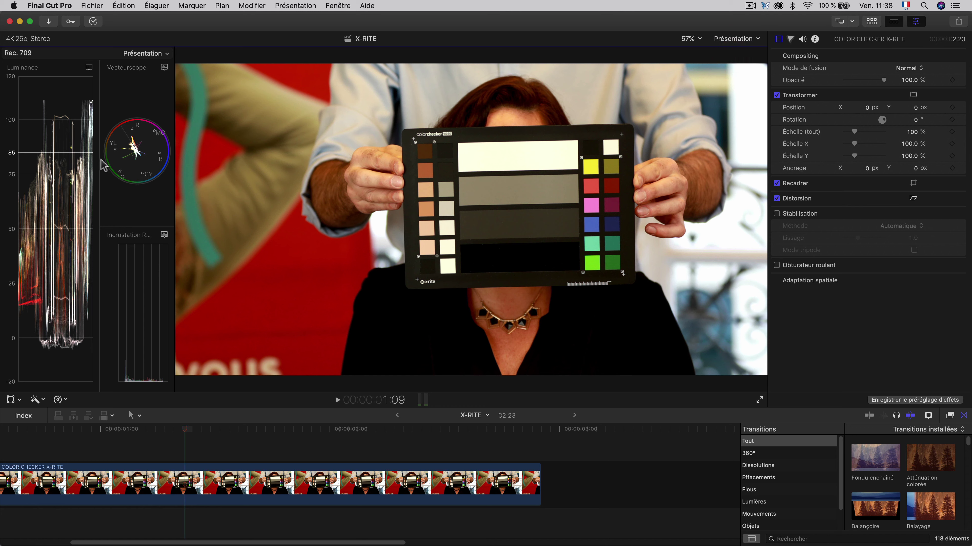
Try the single-scope layout and the layout with one scope above two smaller ones
left_click(167, 54)
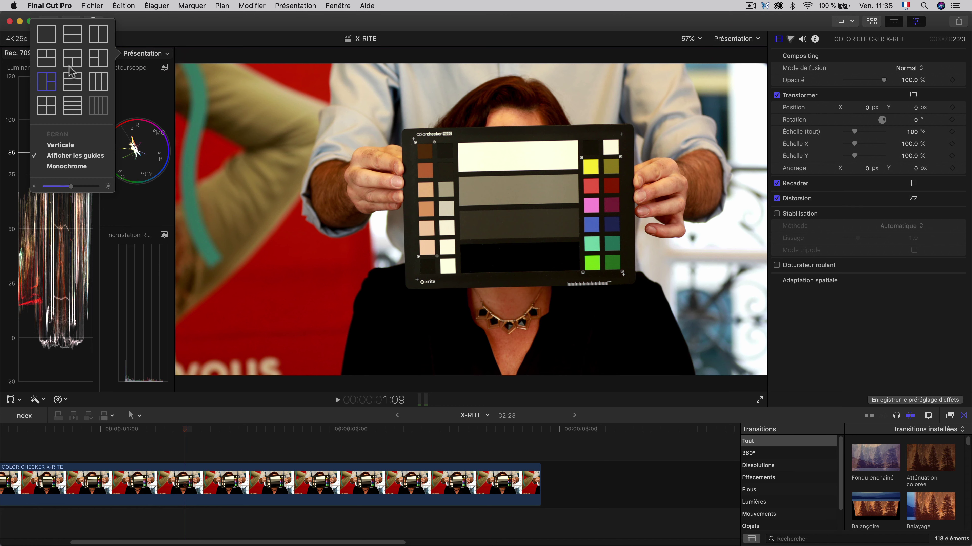
left_click(48, 37)
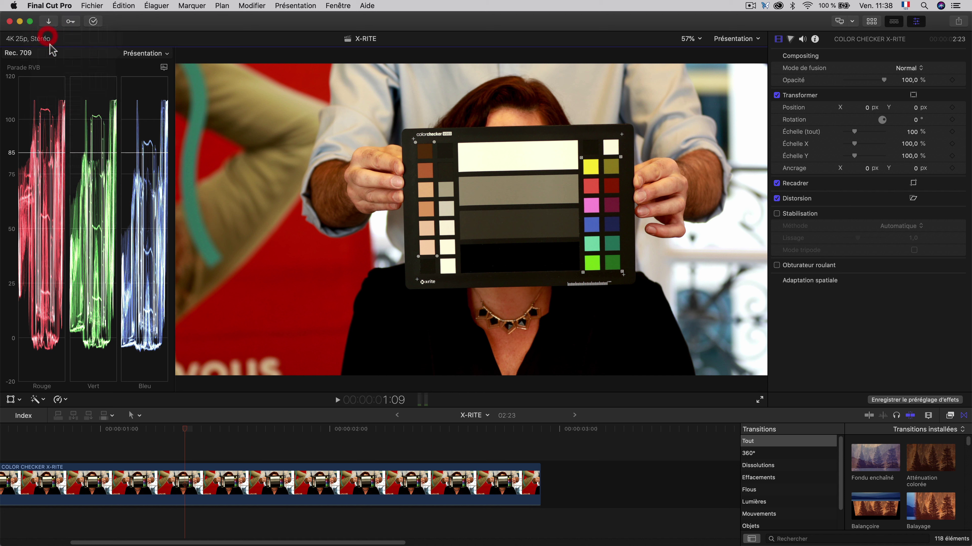
left_click(166, 55)
left_click(71, 59)
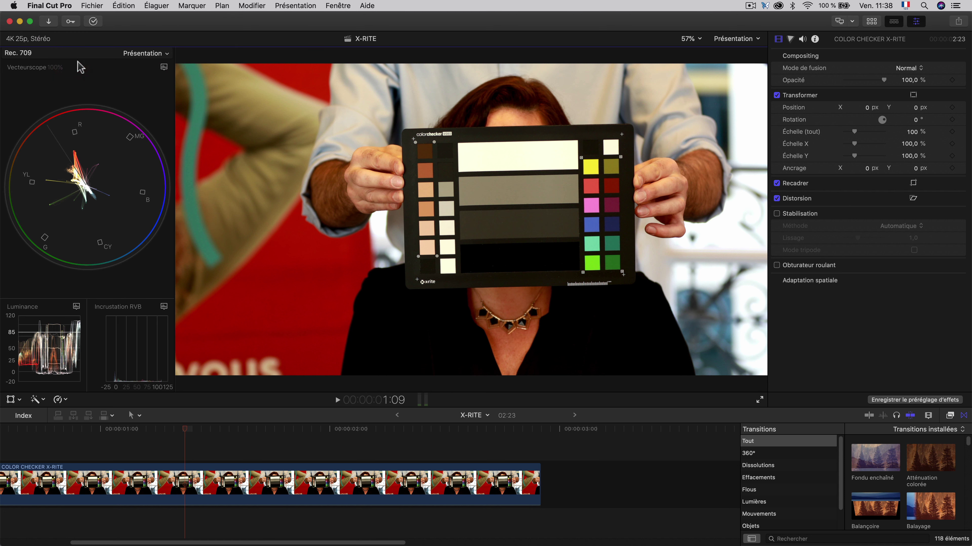
Arrange the scopes as a tall Luminance display beside stacked Vecteurscope and Incrustation RVB displays, and widen the scopes area to over half the viewer
left_click(166, 54)
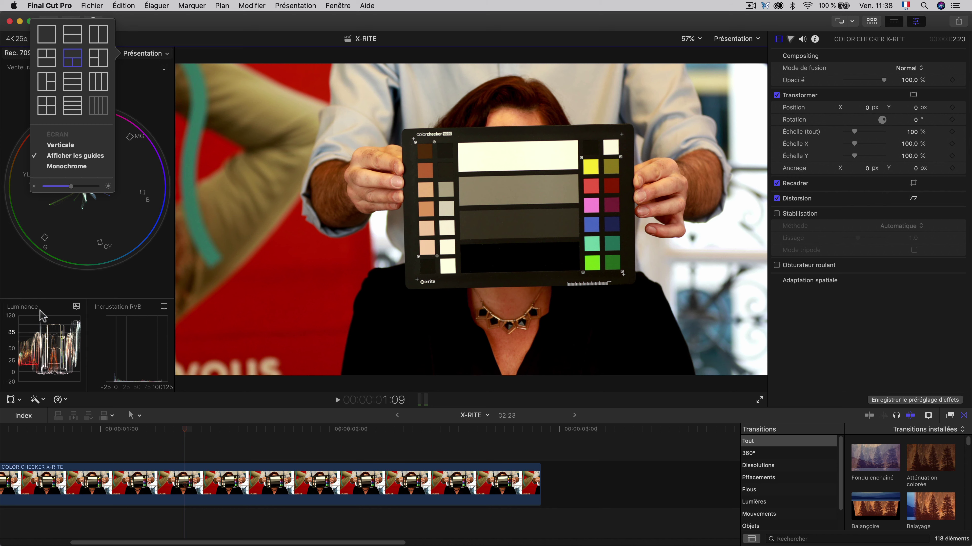
left_click(151, 54)
left_click(148, 53)
left_click(47, 82)
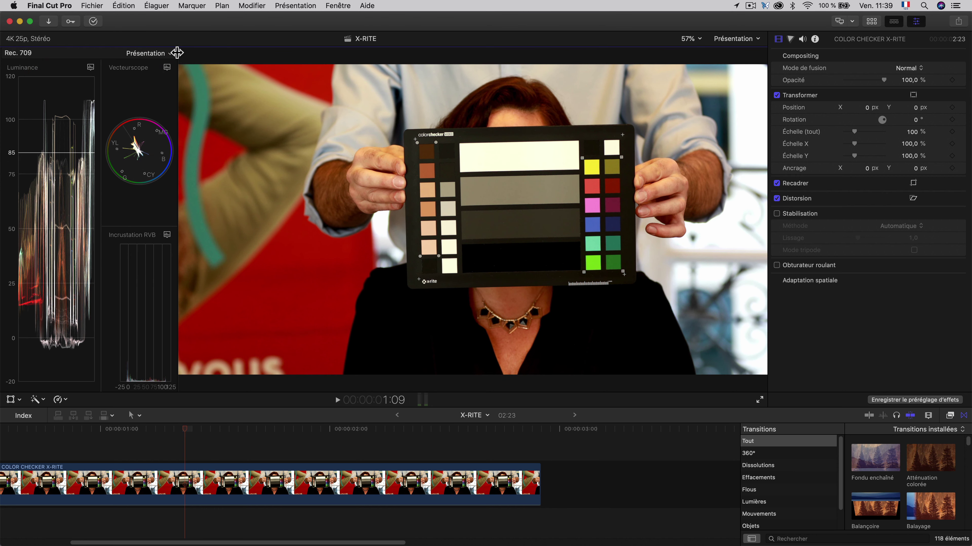
left_click_drag(182, 50, 465, 55)
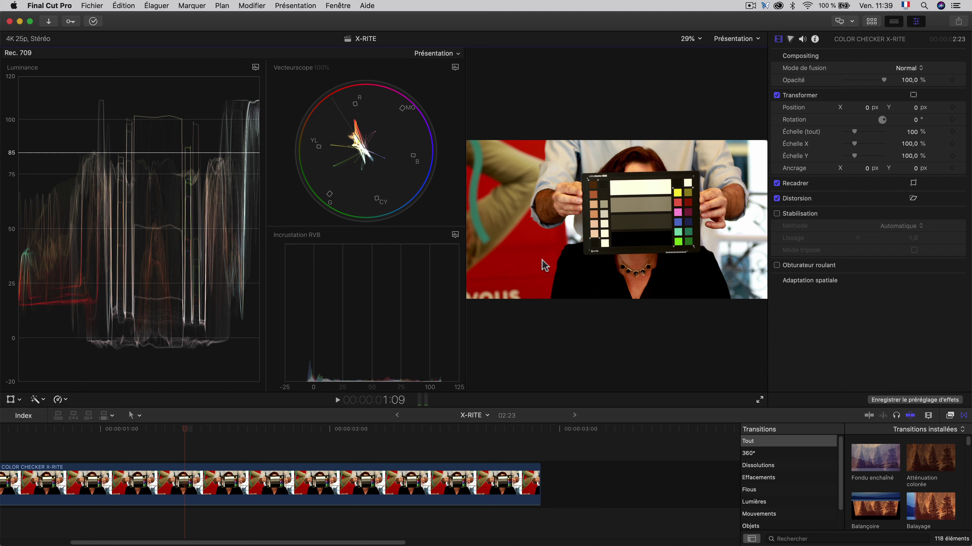
Search the effects for "trace" and apply the Masque de tracé effect to the COLOR CHECKER X-RITE clip
key("Tab")
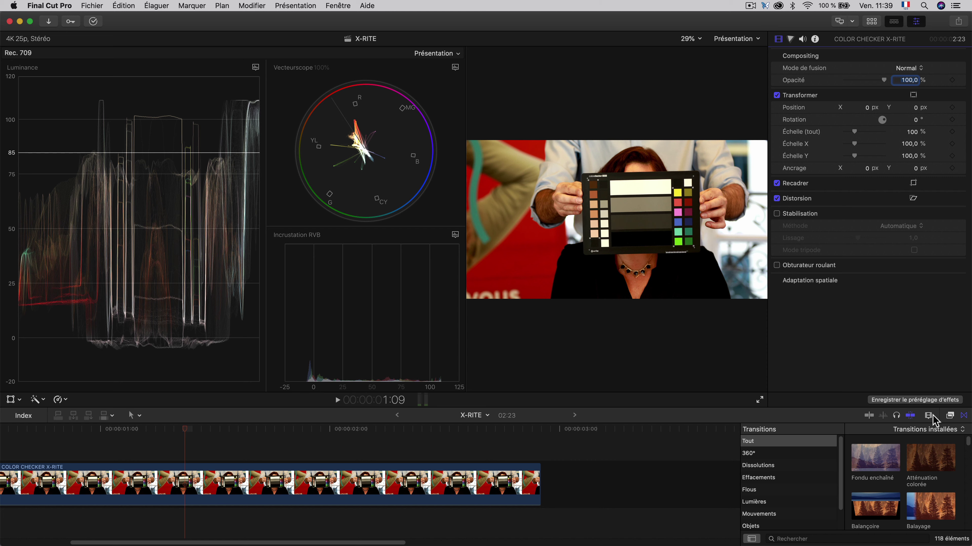
left_click(950, 416)
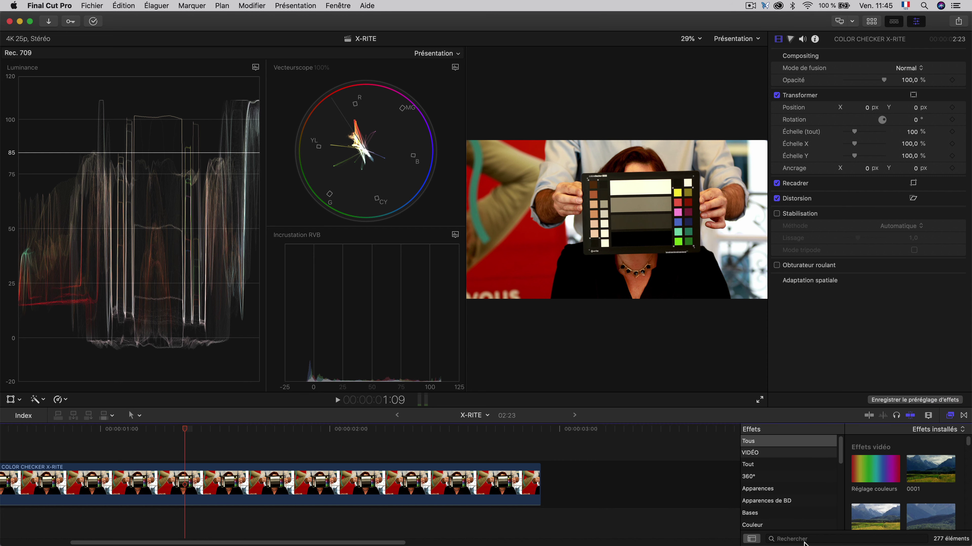
left_click(805, 539)
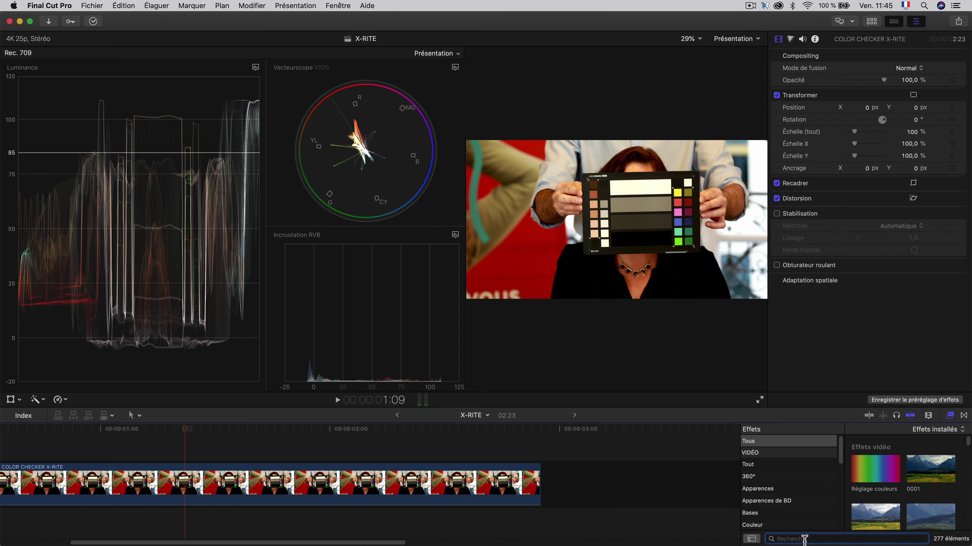
type("trace")
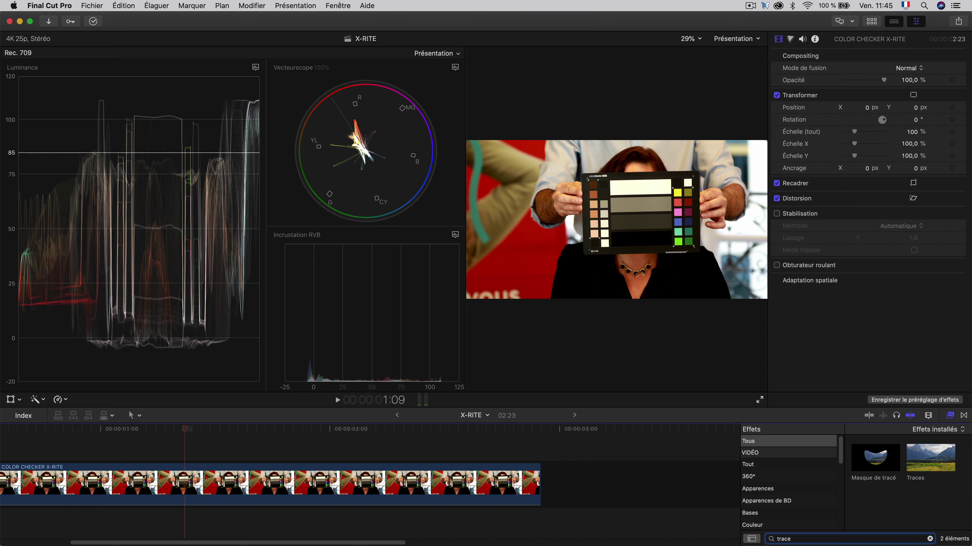
left_click_drag(872, 465, 350, 482)
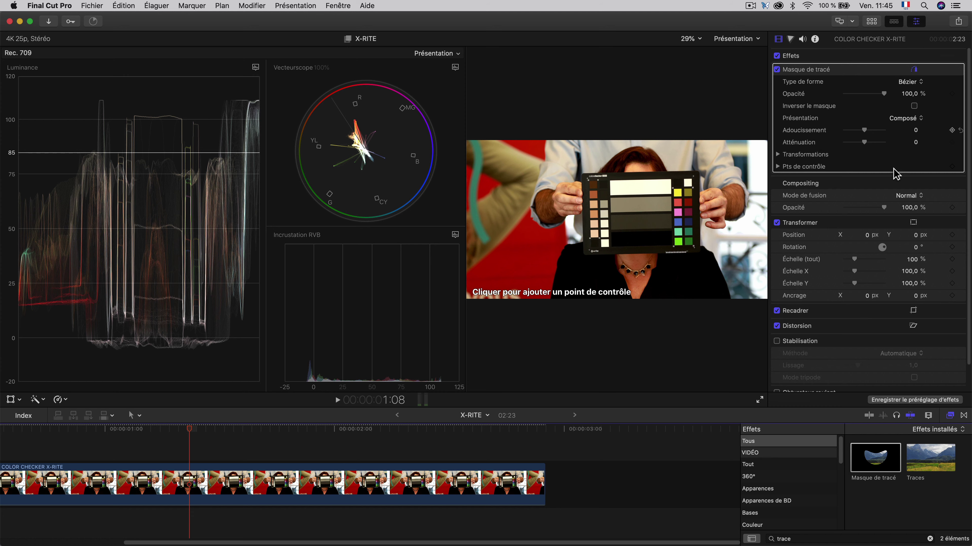
Draw a closed four-point mask around the white-to-black grey patches in the centre of the colour checker
left_click(918, 23)
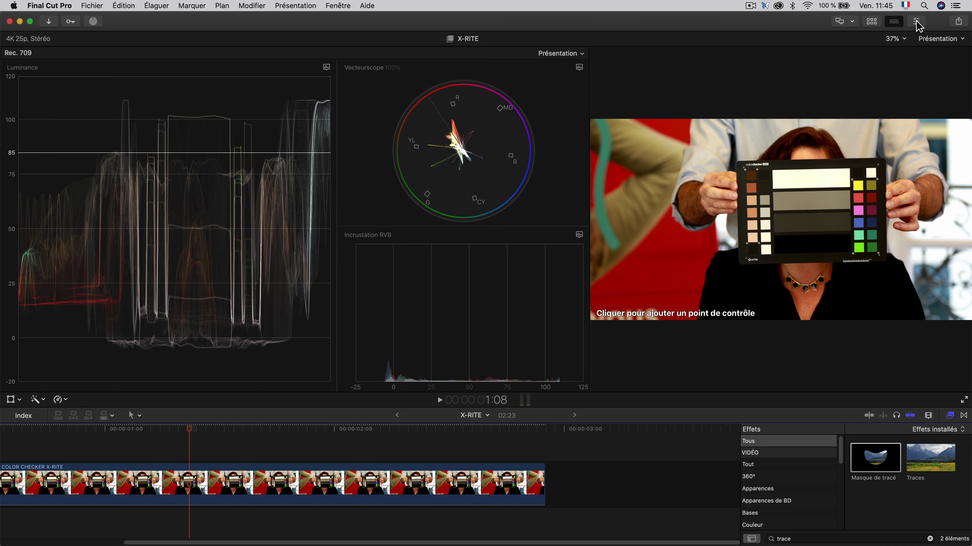
left_click(919, 22)
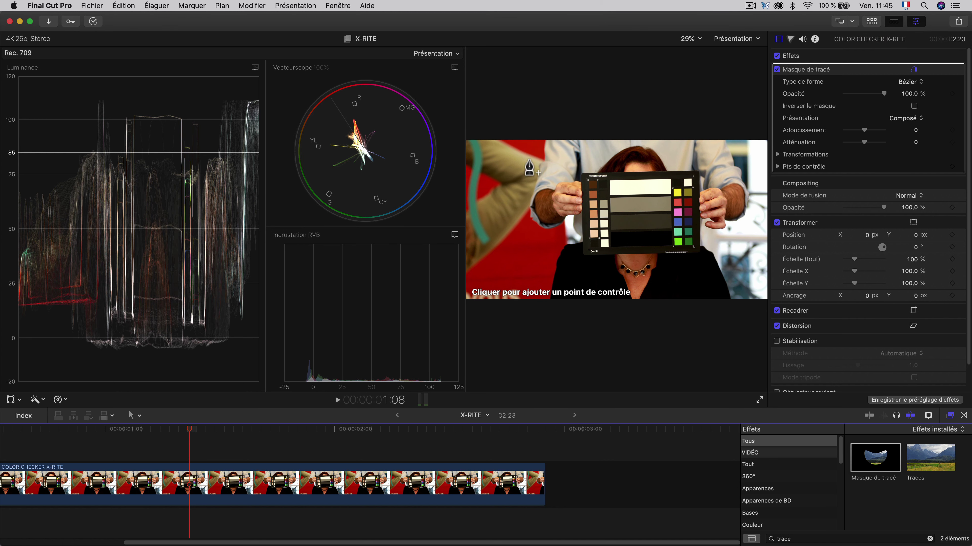
left_click(608, 178)
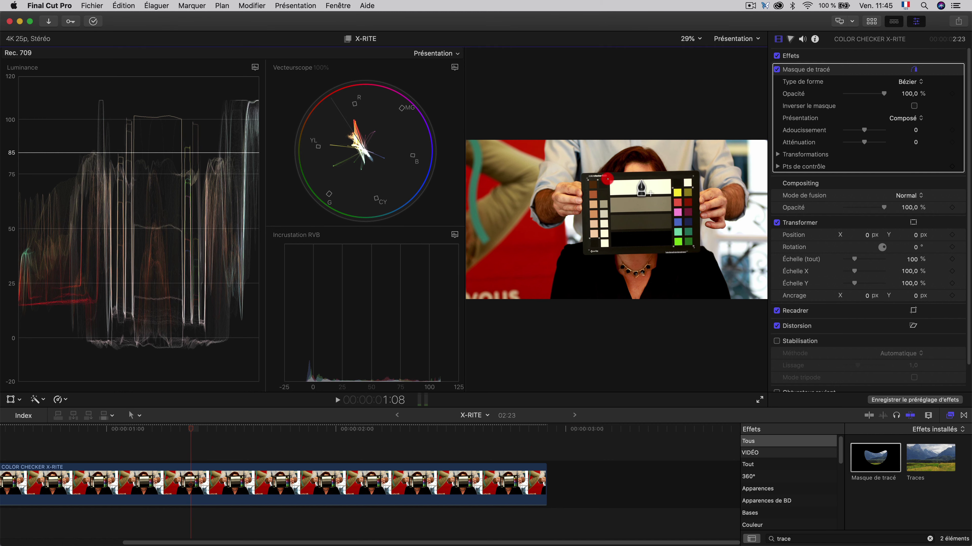
left_click(671, 177)
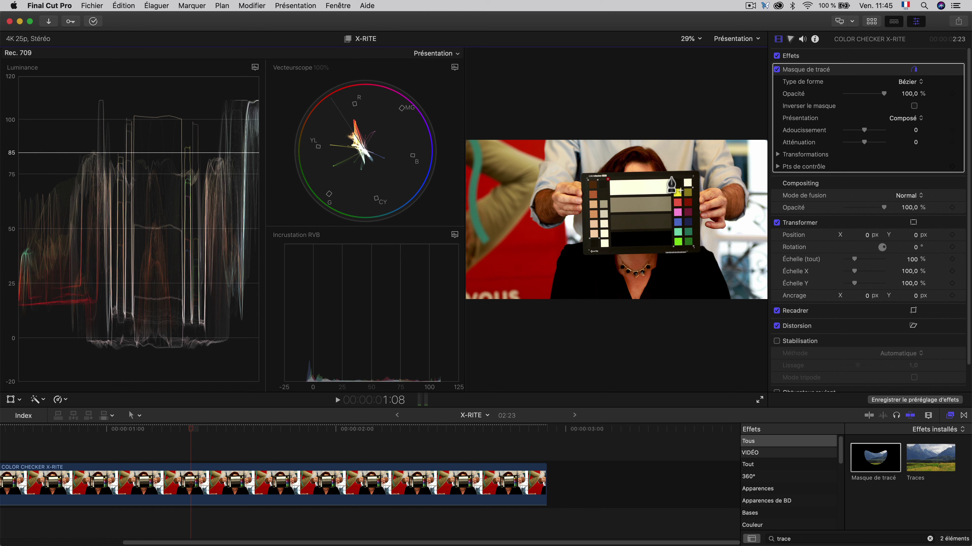
left_click(672, 247)
left_click(610, 248)
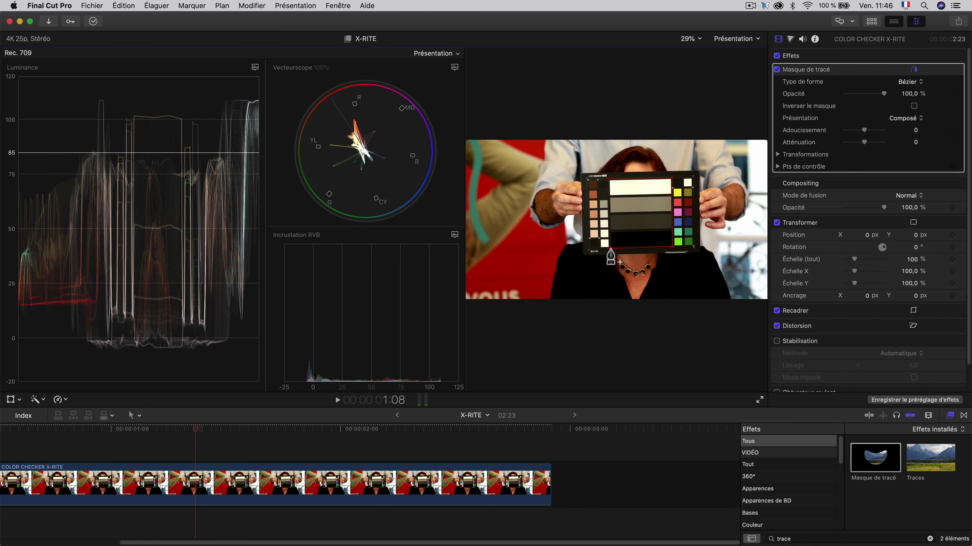
left_click(608, 179)
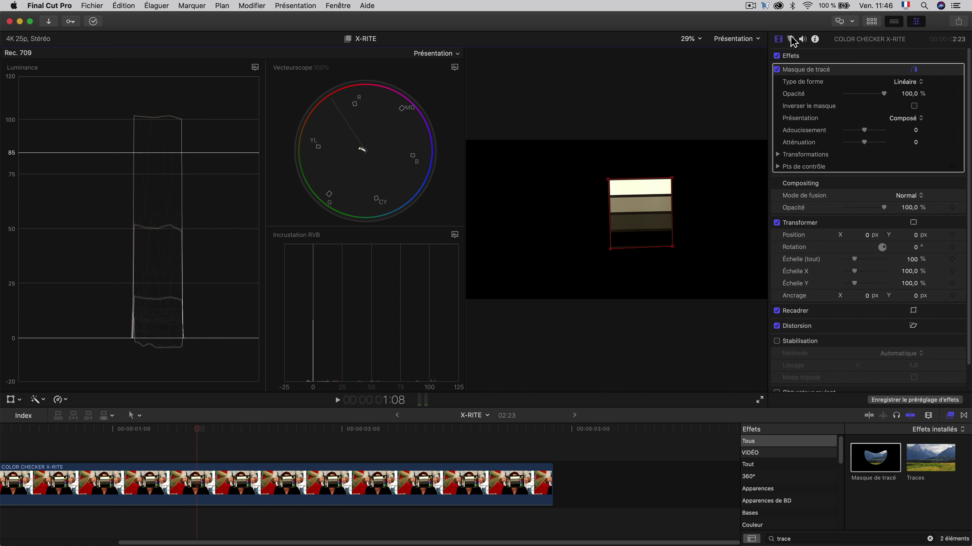
Add a new Roues des couleurs correction to the COLOR CHECKER X-RITE clip
left_click(792, 43)
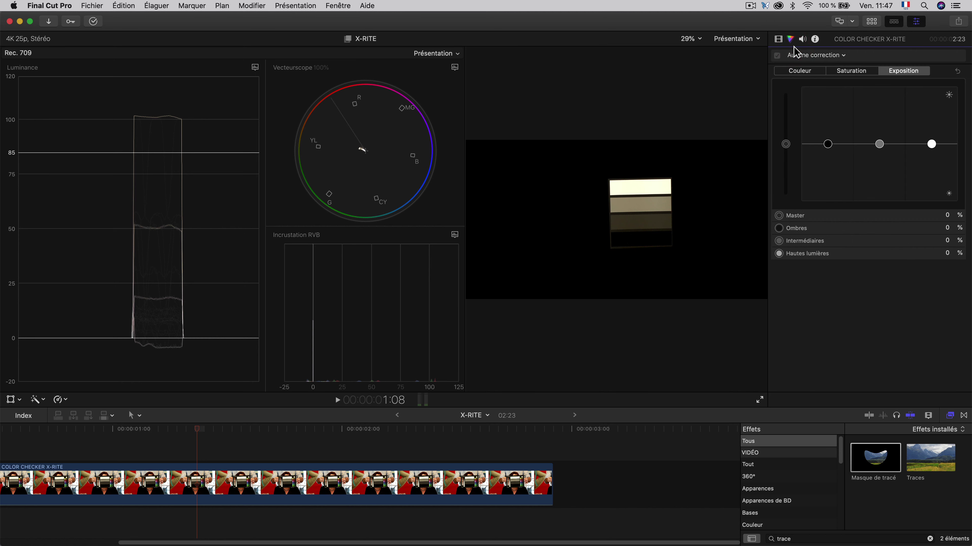
left_click(813, 53)
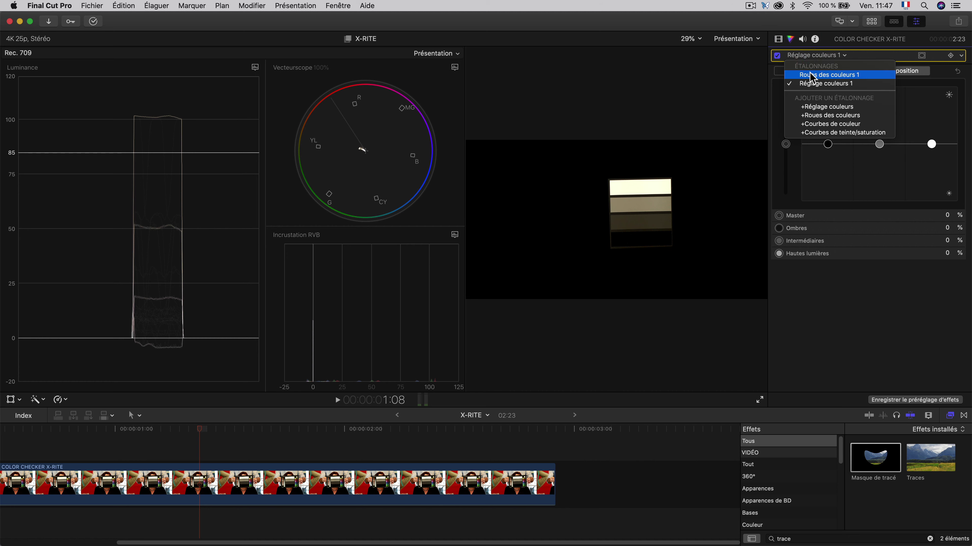
left_click(810, 115)
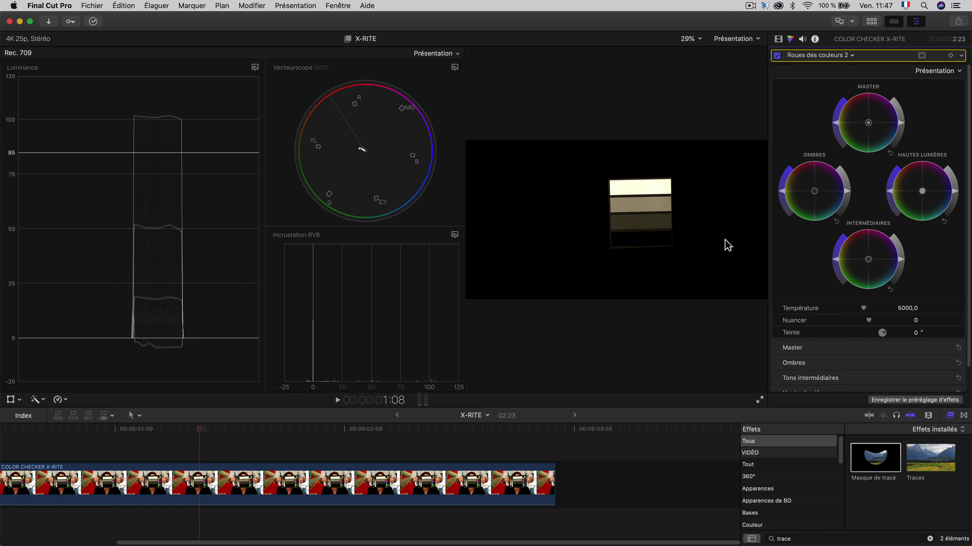
Adjust Hautes lumières, Ombres and Intermédiaires brightness so white, black and mid-grey sit near 100, 0 and 50 on the Luminance scope
left_click_drag(957, 196, 955, 190)
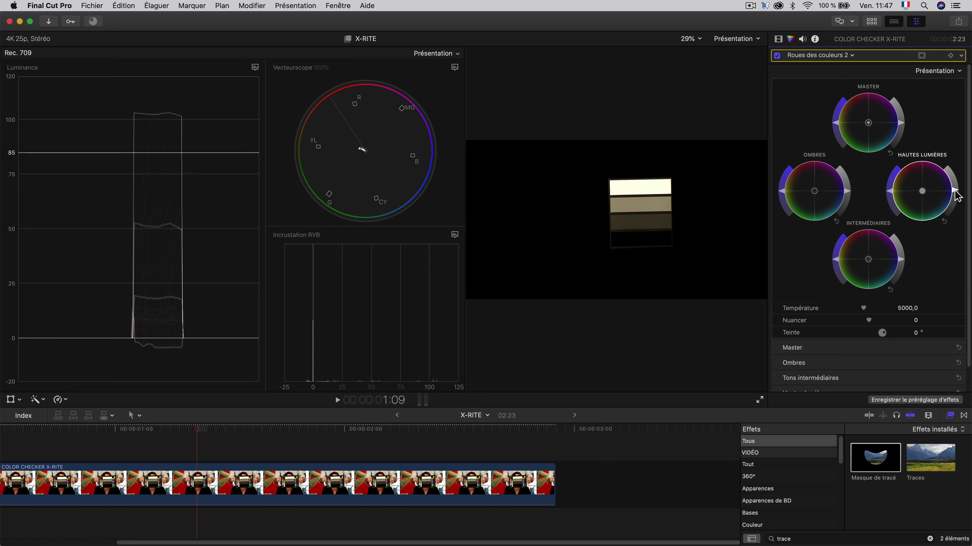
mouse_move(956, 195)
left_mouse_down()
mouse_move(952, 205)
mouse_move(955, 197)
left_mouse_up()
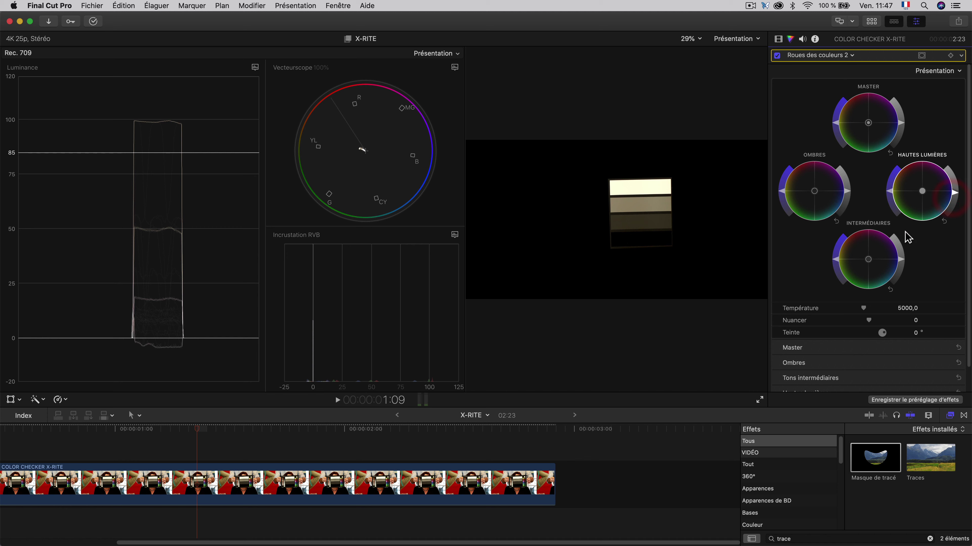
left_click_drag(850, 195, 846, 191)
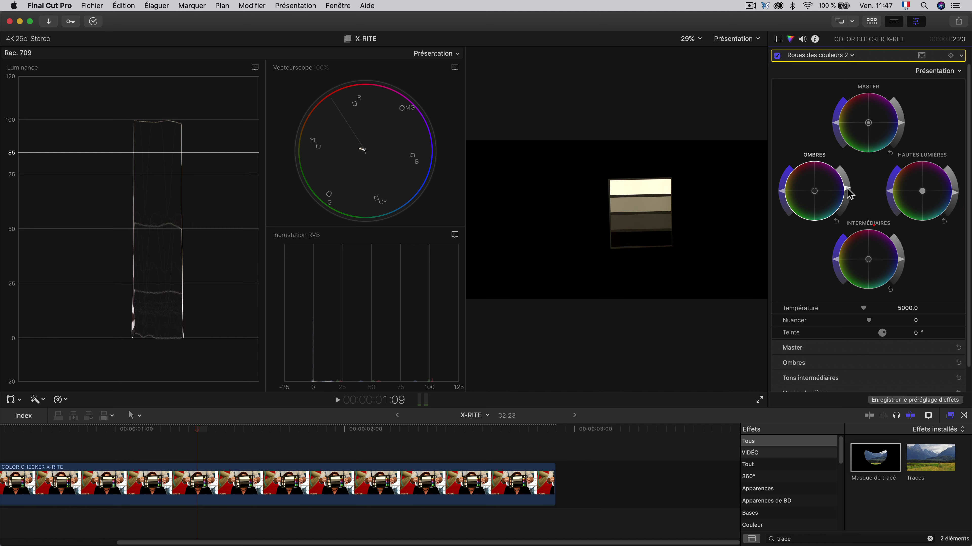
left_click_drag(902, 264, 901, 267)
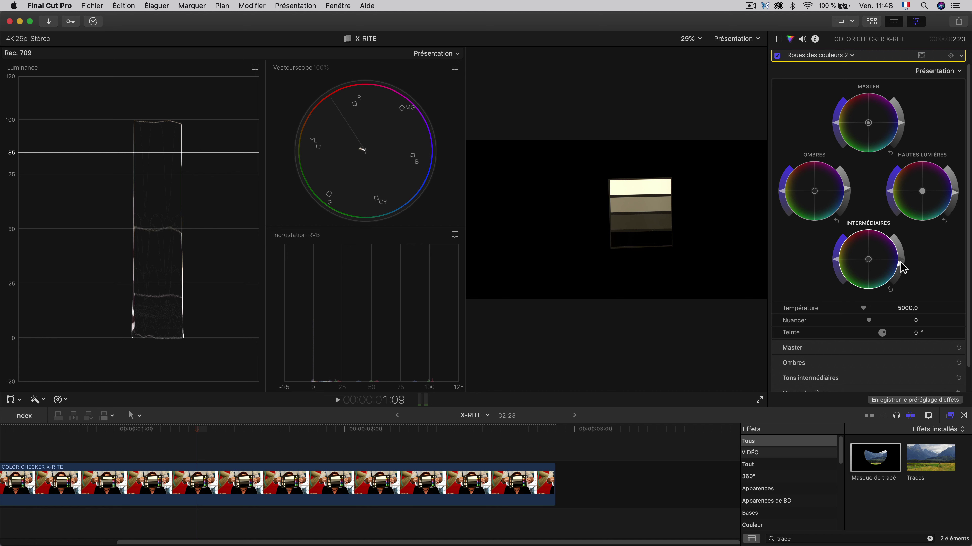
left_click_drag(902, 267, 902, 267)
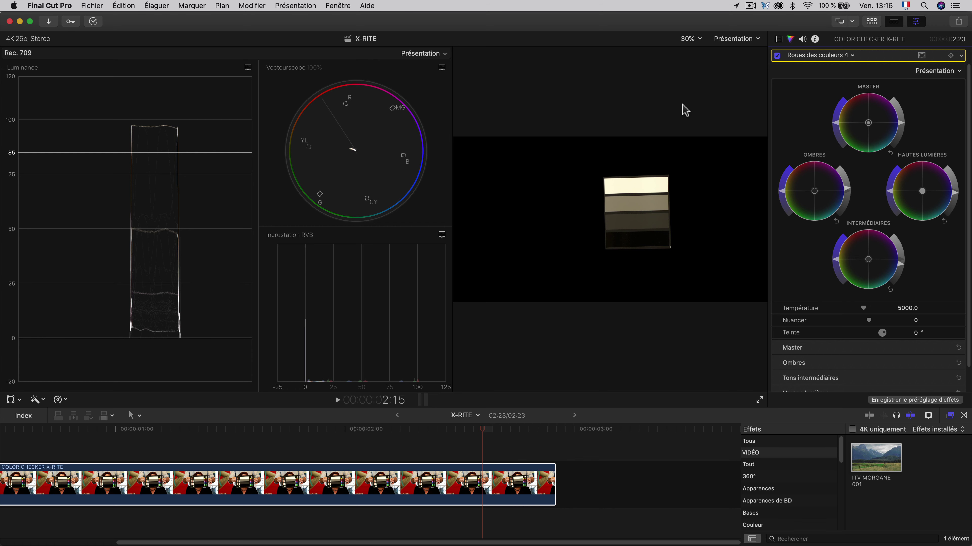
Reset the active Masque de tracé effect to clear the mask around the grey patches
left_click(778, 38)
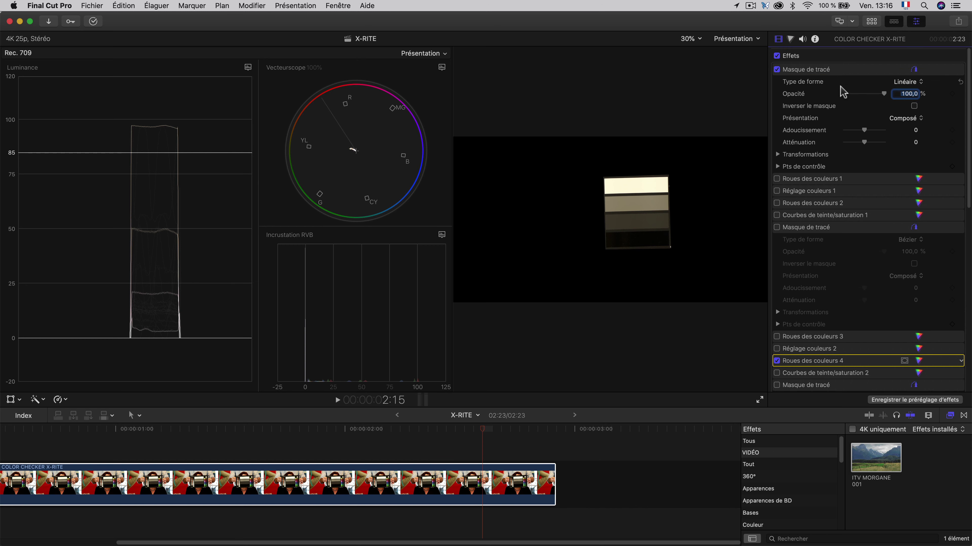
left_click(847, 69)
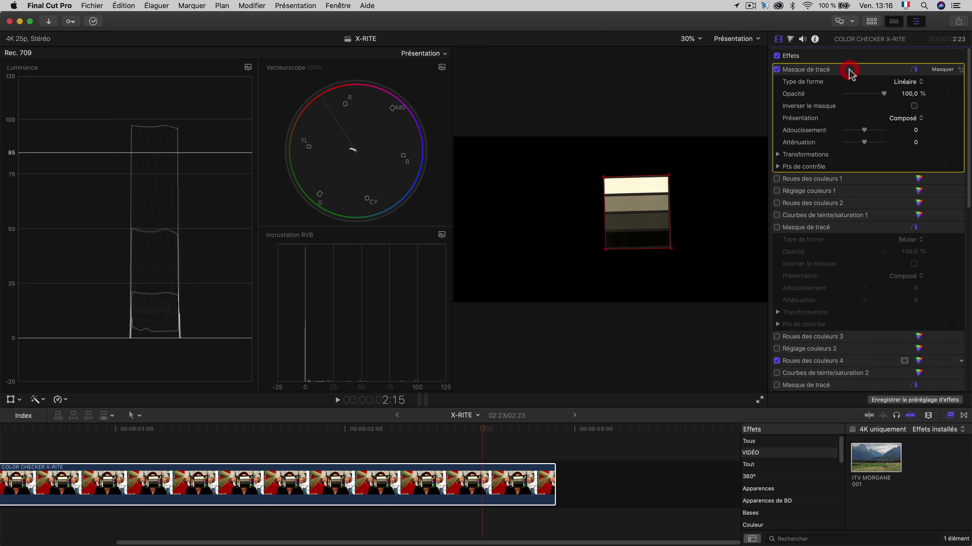
left_click(961, 69)
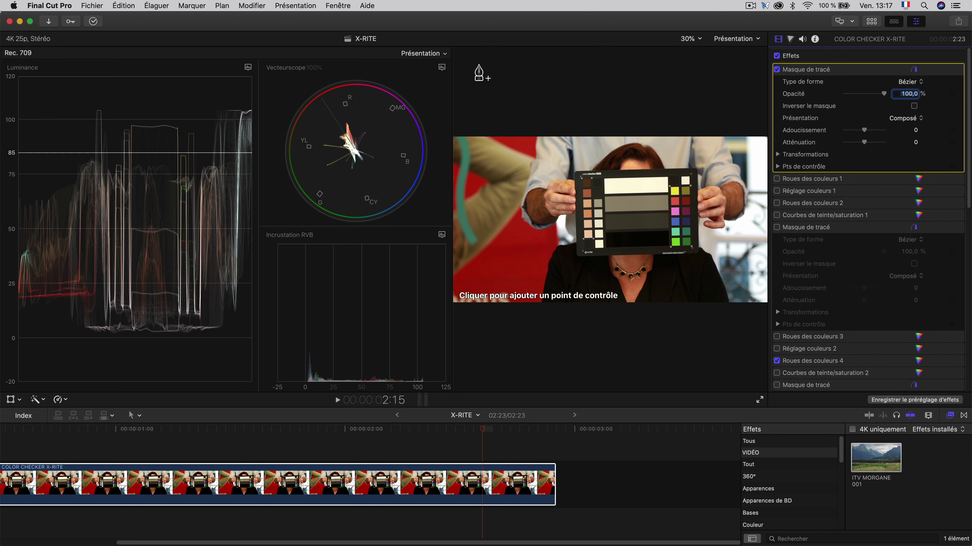
Enlarge the viewer and draw a closed four-point mask around the checker's bright column of yellow, red, magenta, blue, cyan and green patches
left_click_drag(452, 53, 206, 50)
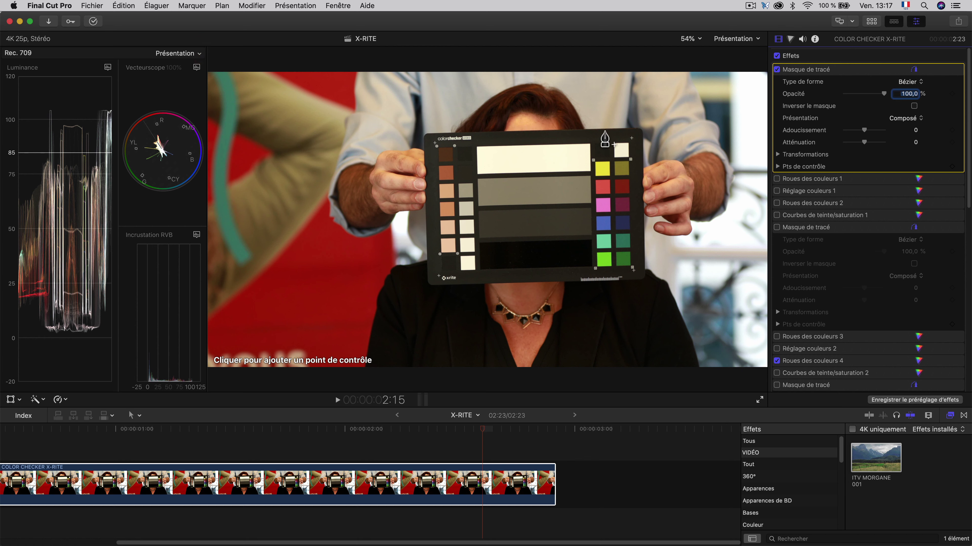
left_click(592, 141)
left_click(611, 140)
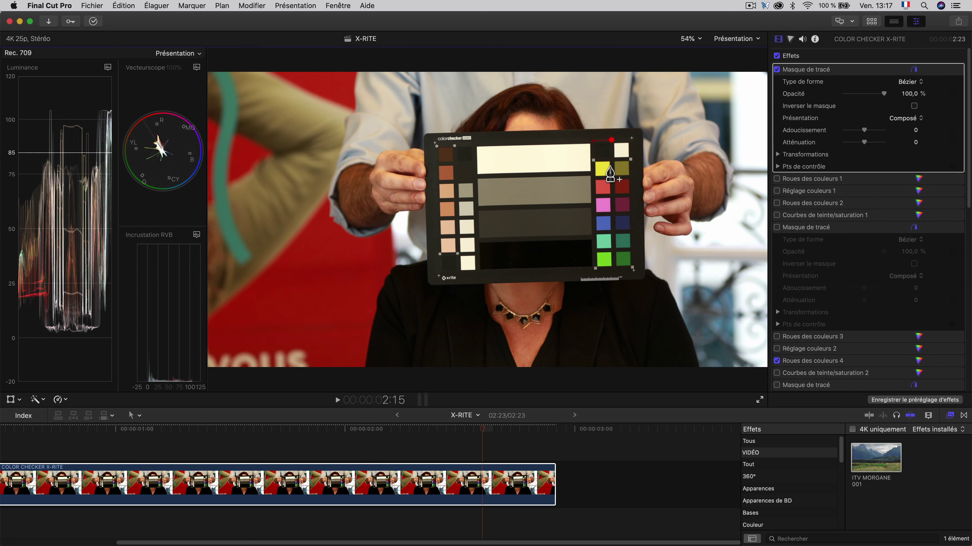
left_click(613, 269)
left_click(595, 269)
left_click(593, 141)
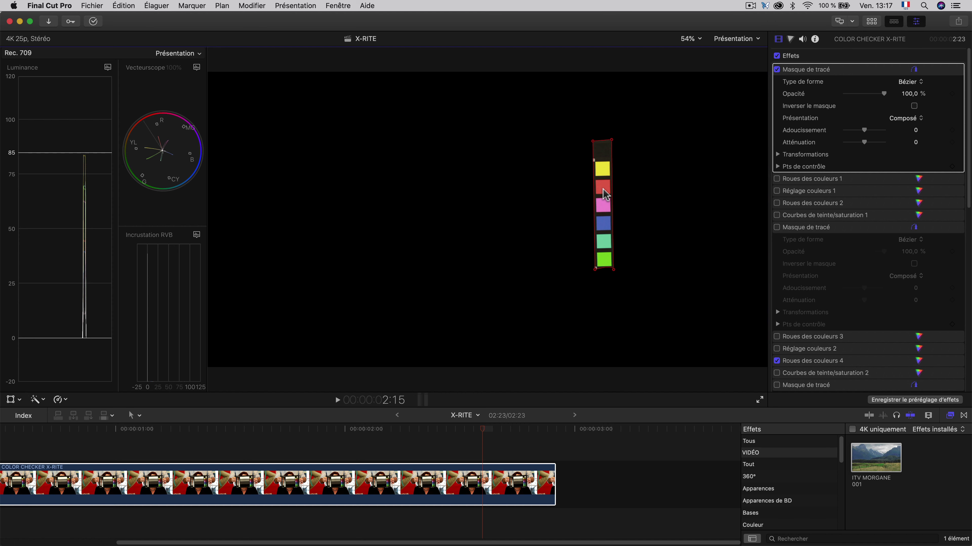
Add a Courbes de teinte/saturation correction to the clip
left_click(790, 39)
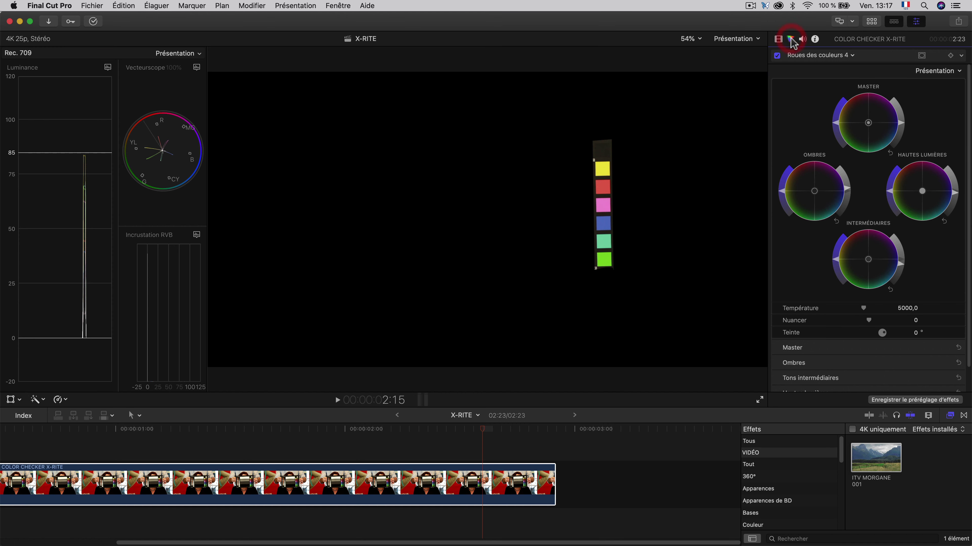
left_click(797, 58)
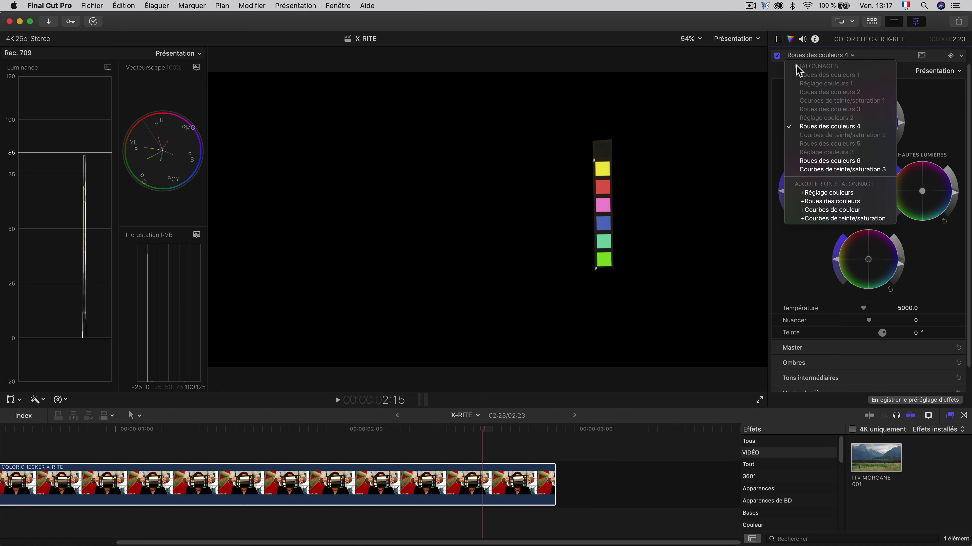
left_click(812, 219)
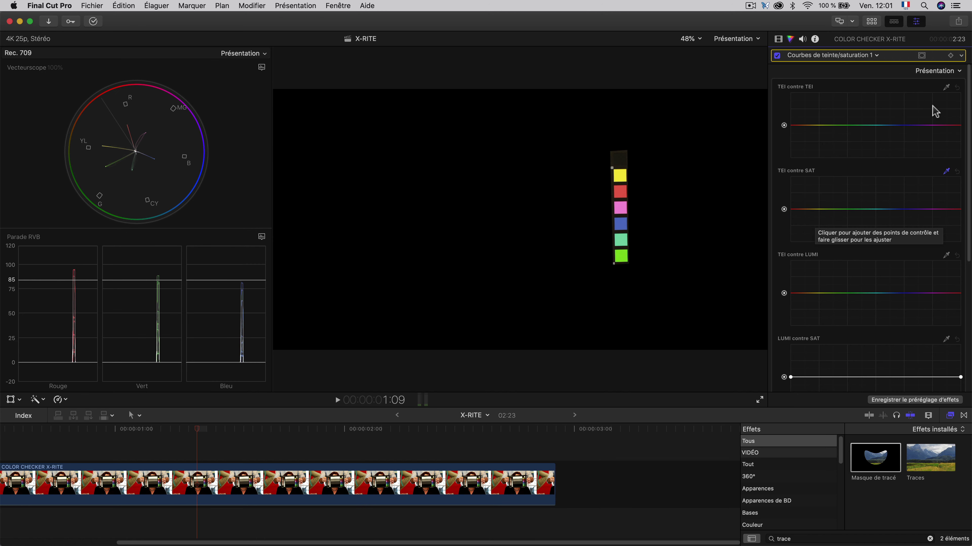
Sample the yellow, red, magenta, blue, cyan and green patches with the eyedropper to add control points to the TEI contre TEI curve
left_click(947, 88)
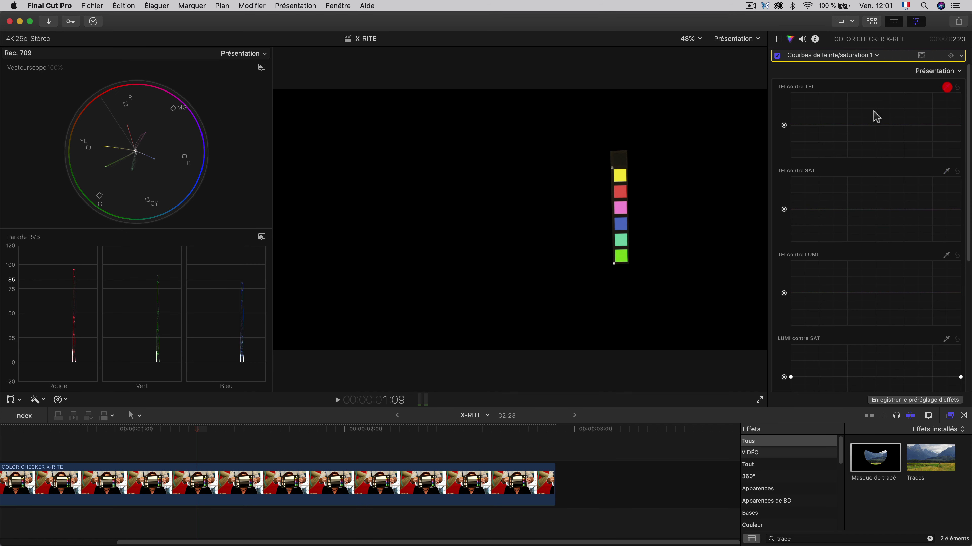
left_click(619, 176)
left_click(621, 192)
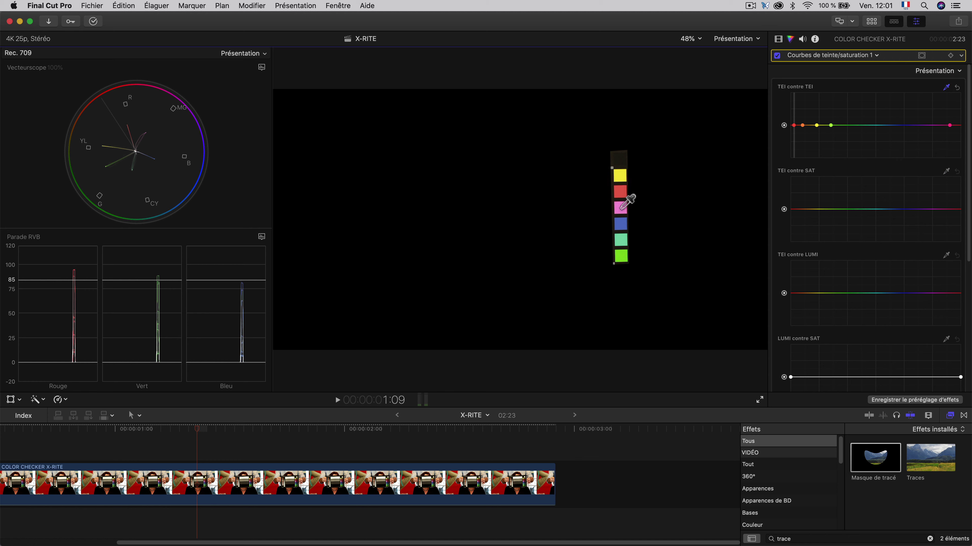
left_click(621, 208)
left_click(621, 224)
left_click(621, 240)
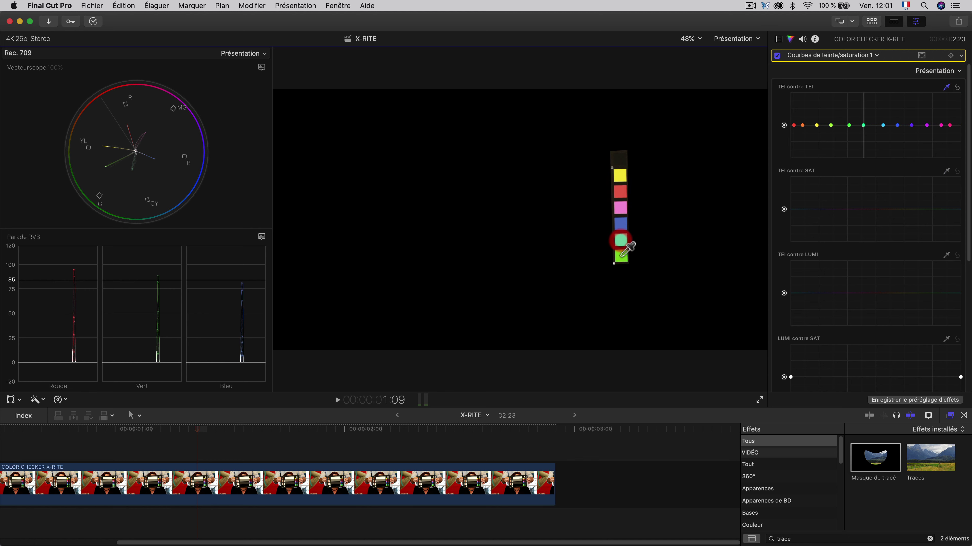
left_click(621, 255)
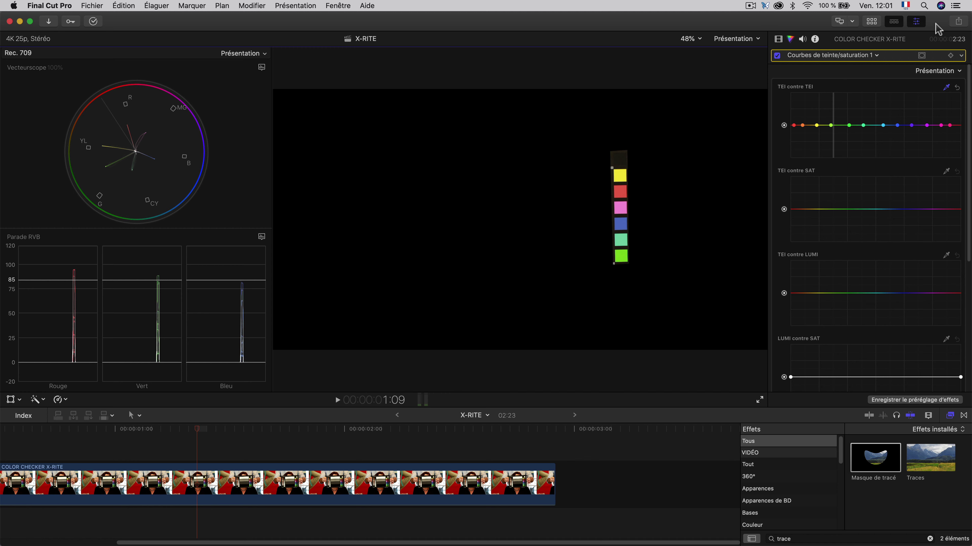
Adjust the red, yellow, green, cyan, blue and magenta points of the TEI contre TEI curve to align the traces with their Vecteurscope targets
left_click_drag(794, 126, 793, 125)
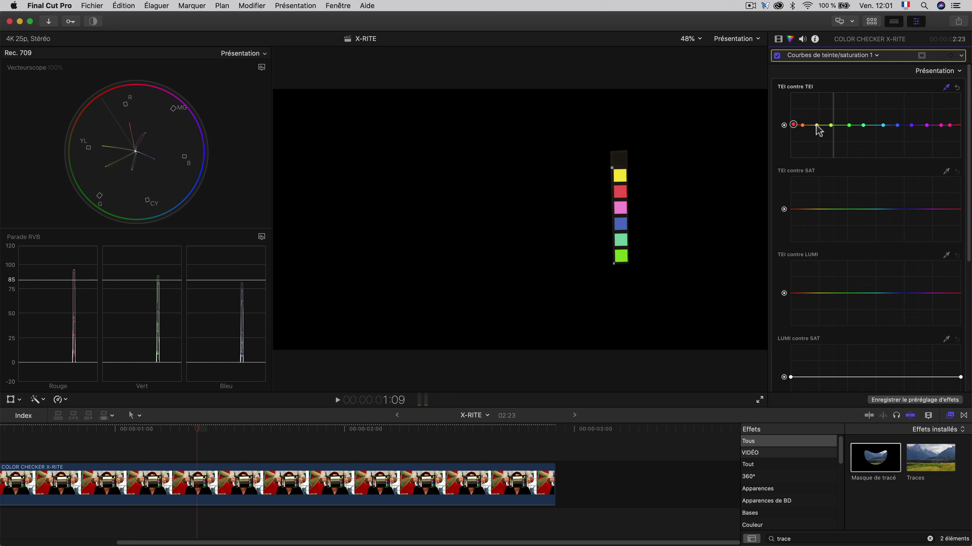
left_click_drag(816, 126, 816, 126)
left_click(817, 126)
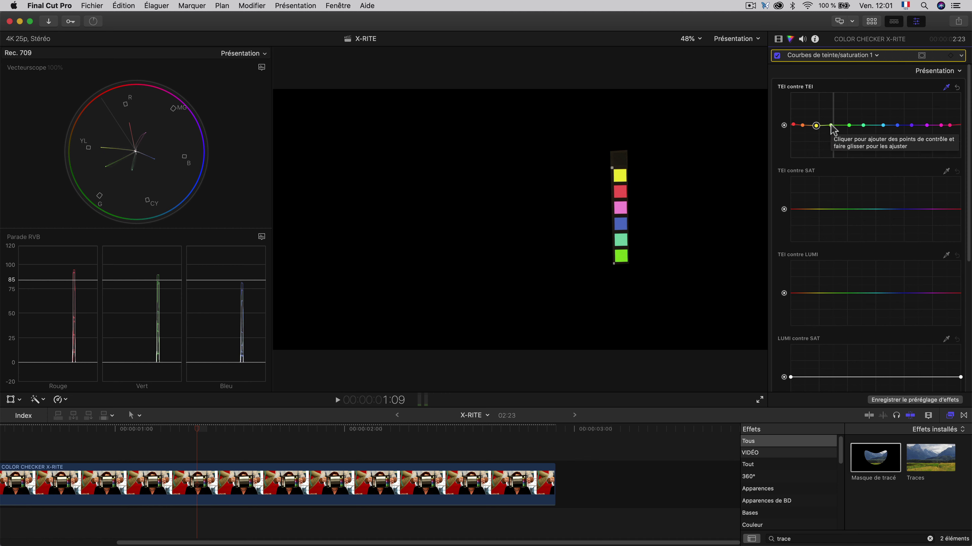
left_click_drag(831, 127, 830, 131)
left_click_drag(863, 126, 897, 128)
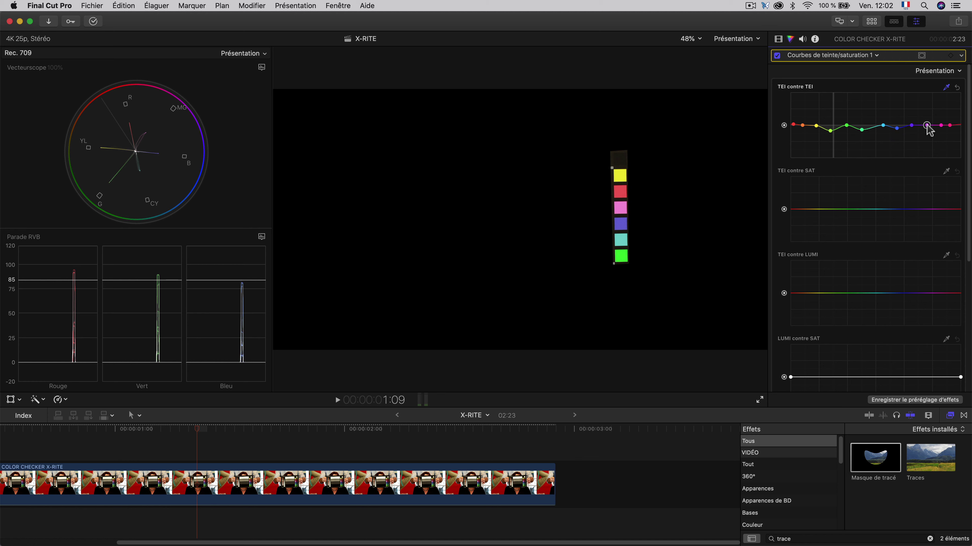
left_click_drag(927, 125, 940, 122)
left_click(949, 126)
left_click_drag(948, 122, 949, 114)
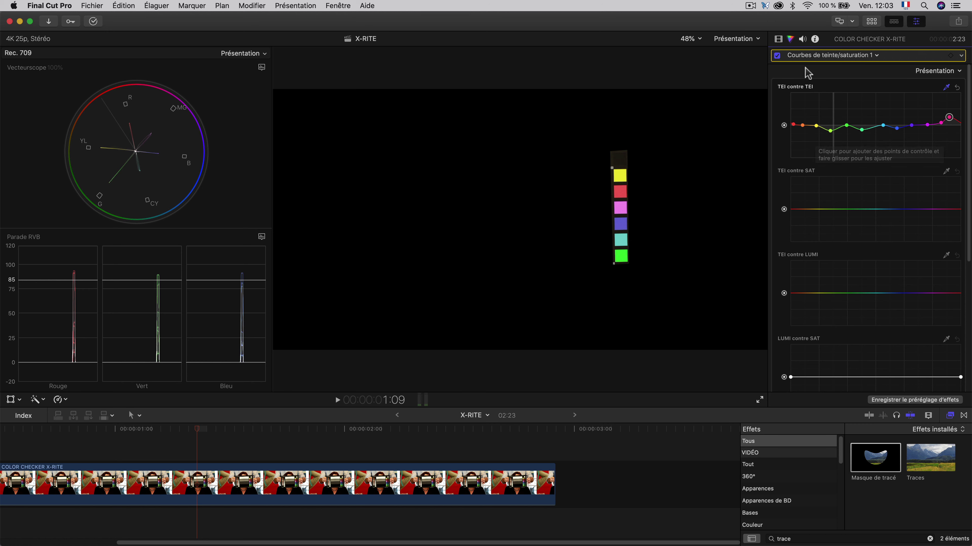
Reset the Masque de tracé and draw a closed four-point mask around the checker's darker column of coloured patches
left_click(778, 39)
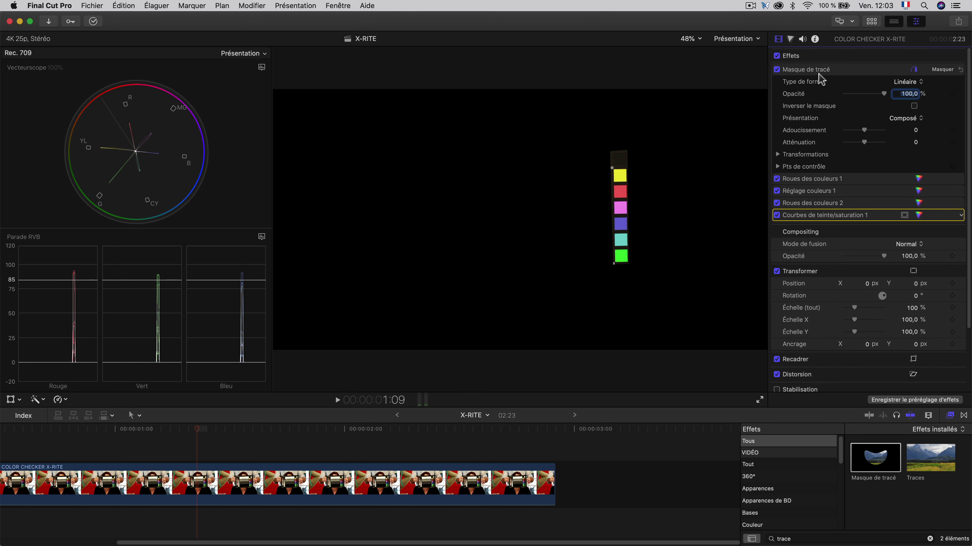
left_click(961, 70)
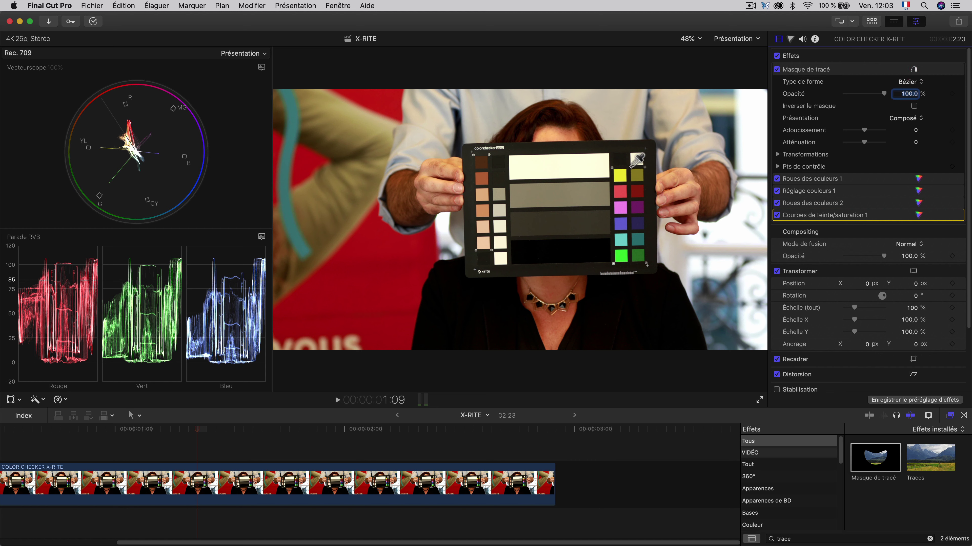
left_click(914, 69)
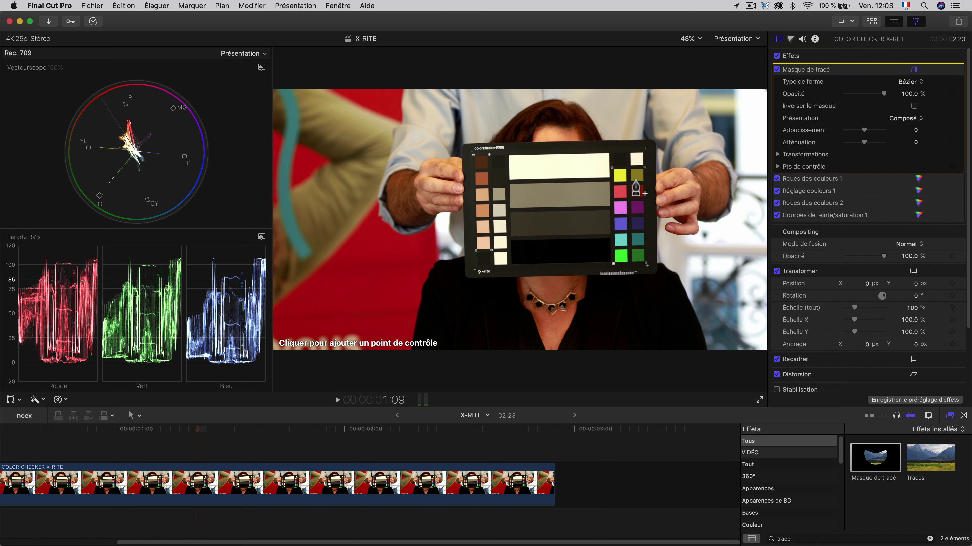
left_click(627, 167)
left_click(645, 262)
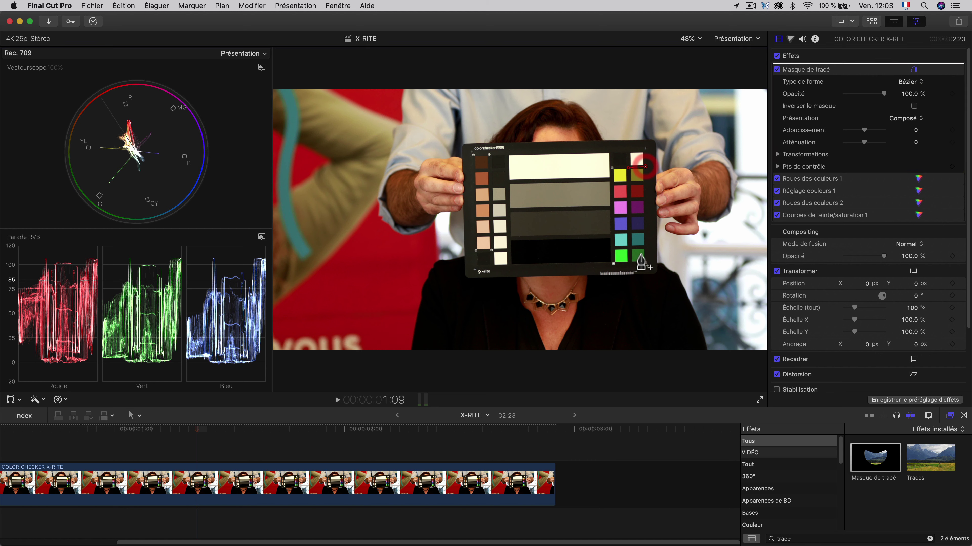
left_click(630, 265)
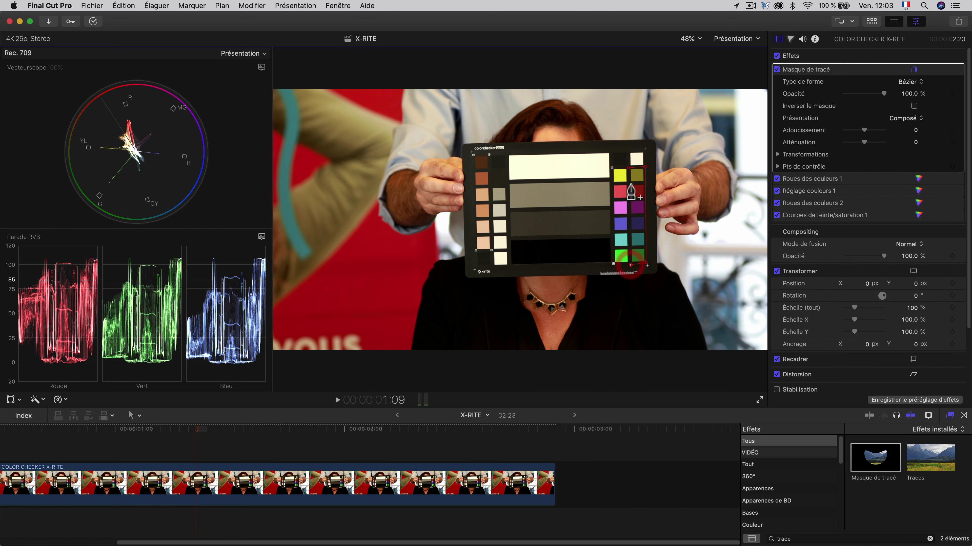
left_click(628, 168)
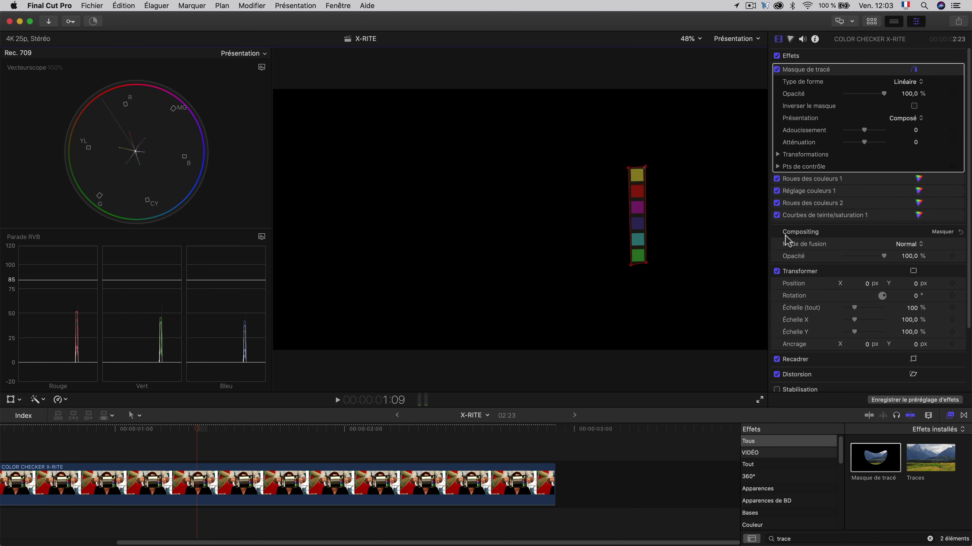
Reopen Courbes de teinte/saturation 1 and fine-tune the yellow and green points of the TEI contre TEI curve for the darker patches
left_click(796, 216)
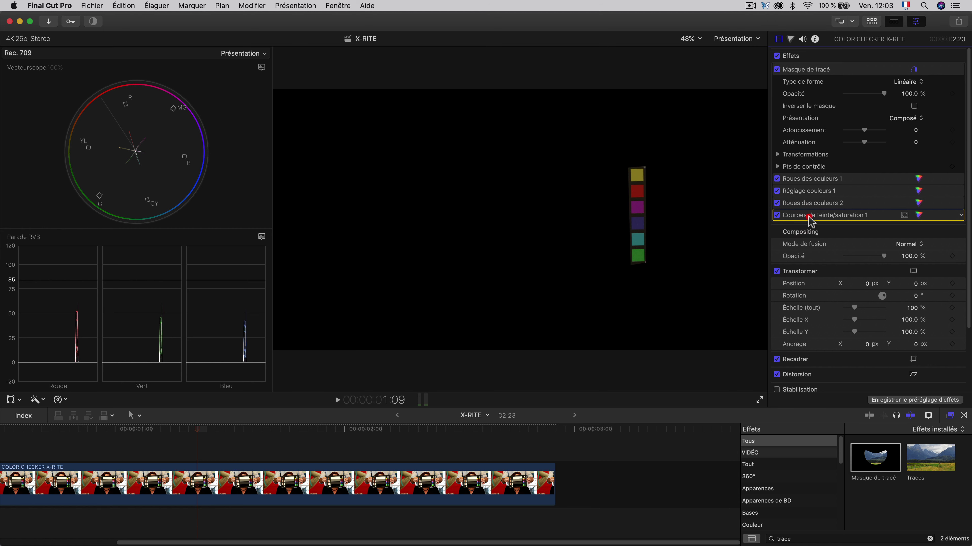
double_click(803, 214)
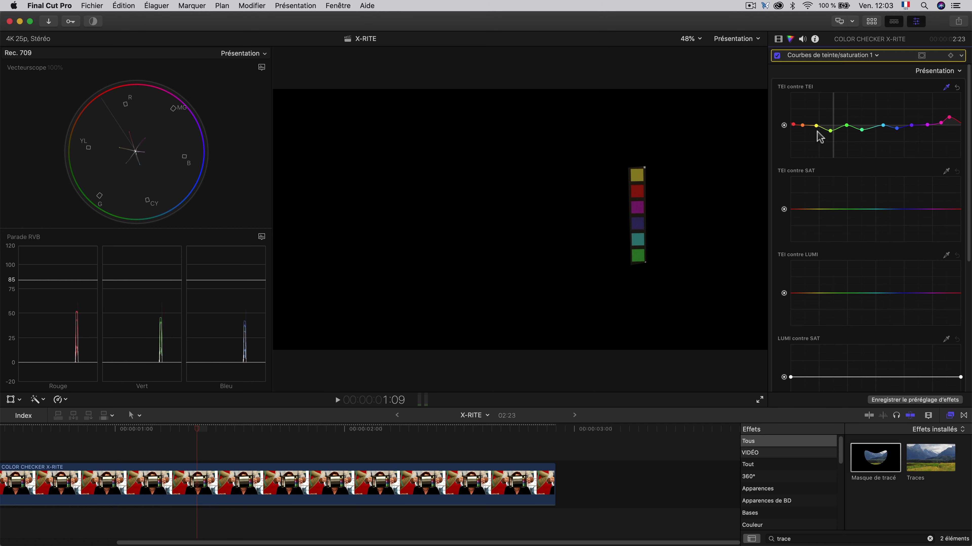
left_click_drag(816, 126, 816, 127)
left_click(816, 127)
left_click(847, 126)
left_click(846, 125)
left_click(861, 128)
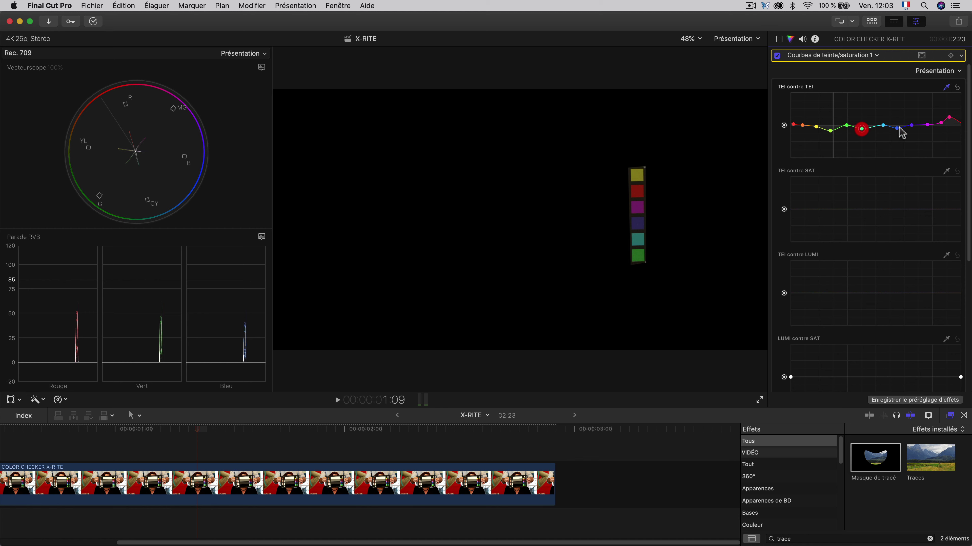
Fine-tune the cyan, blue, magenta and red points of the TEI contre TEI curve to align the darker patches' traces with the Vecteurscope targets
left_click(883, 127)
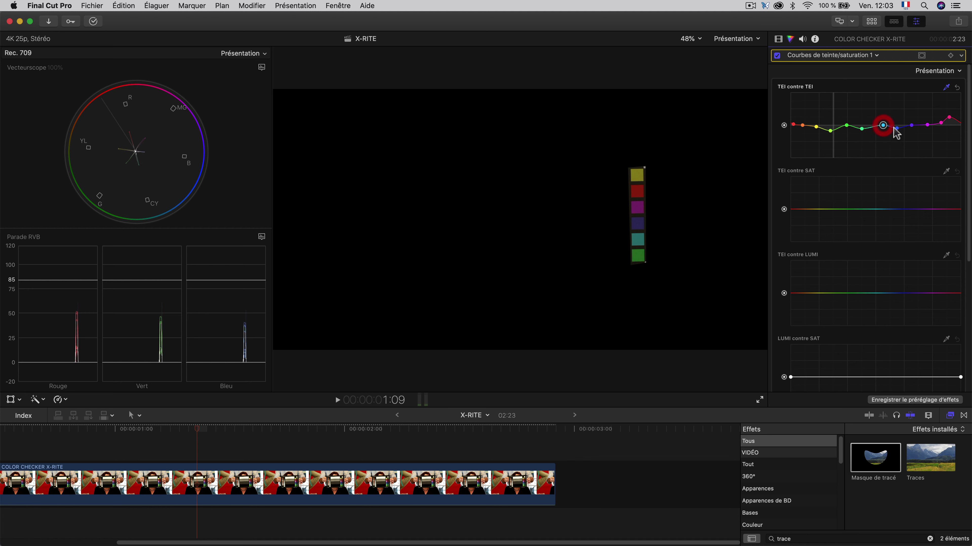
left_click(896, 128)
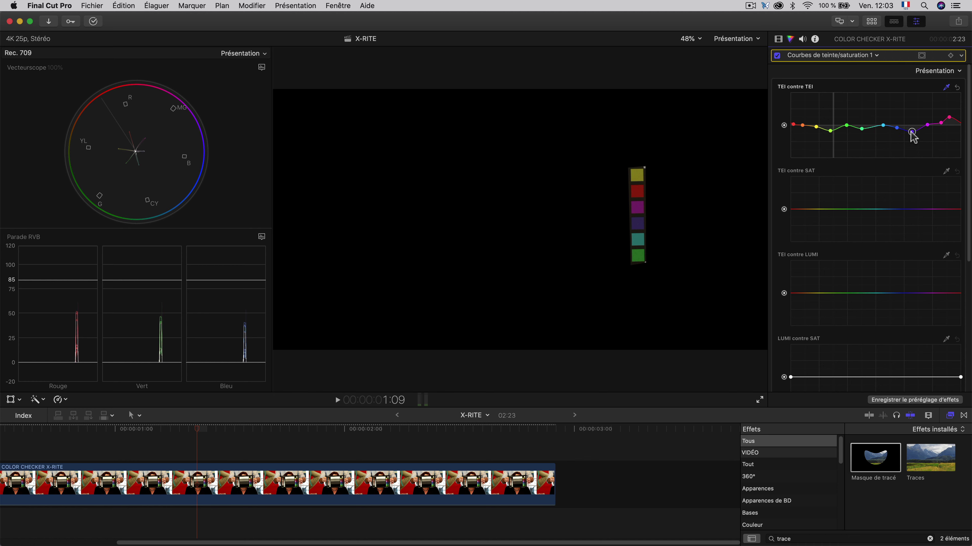
left_click(911, 129)
left_click(927, 126)
left_click(940, 122)
left_click(950, 118)
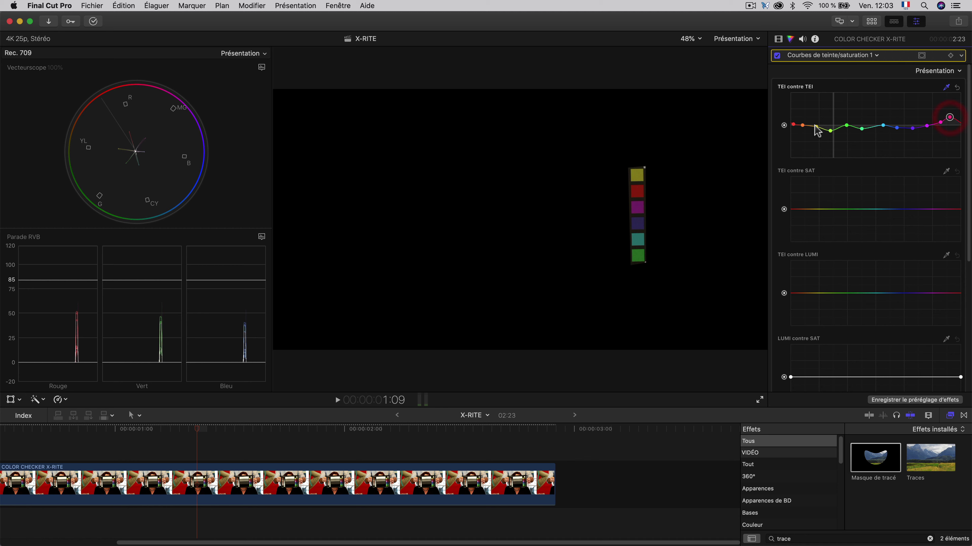
left_click(792, 125)
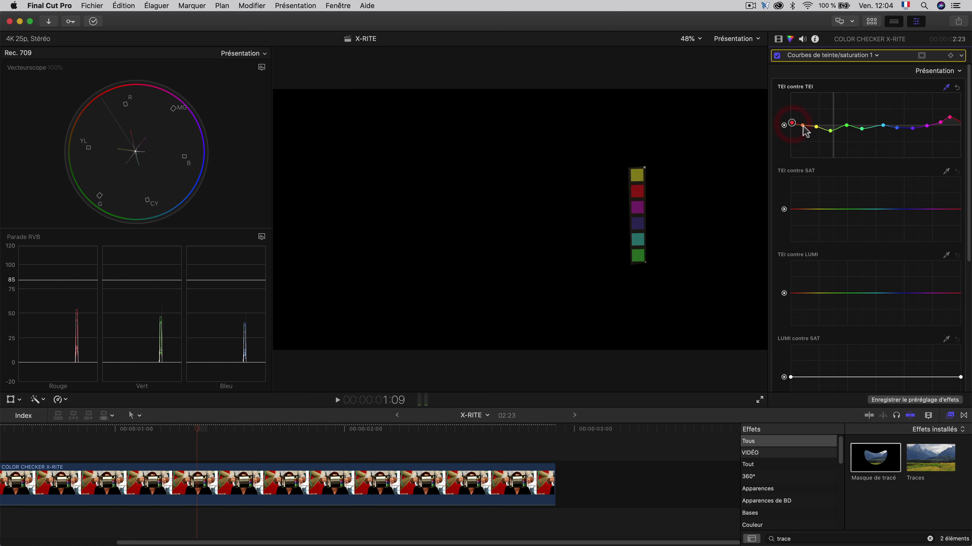
Reset the Masque de tracé and draw a closed four-point mask around both coloured patch columns, including the black and white patches above them
left_click(778, 39)
left_click(914, 70)
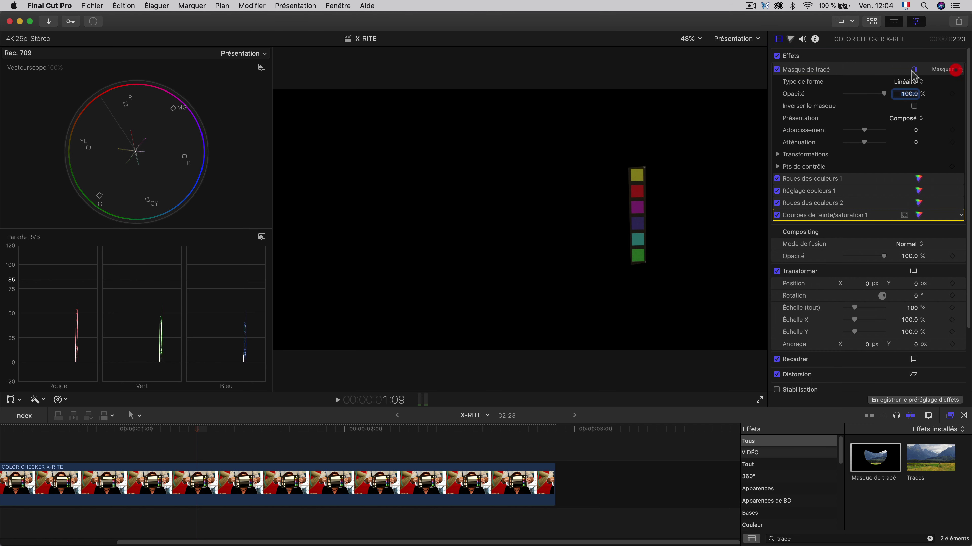
left_click(869, 69)
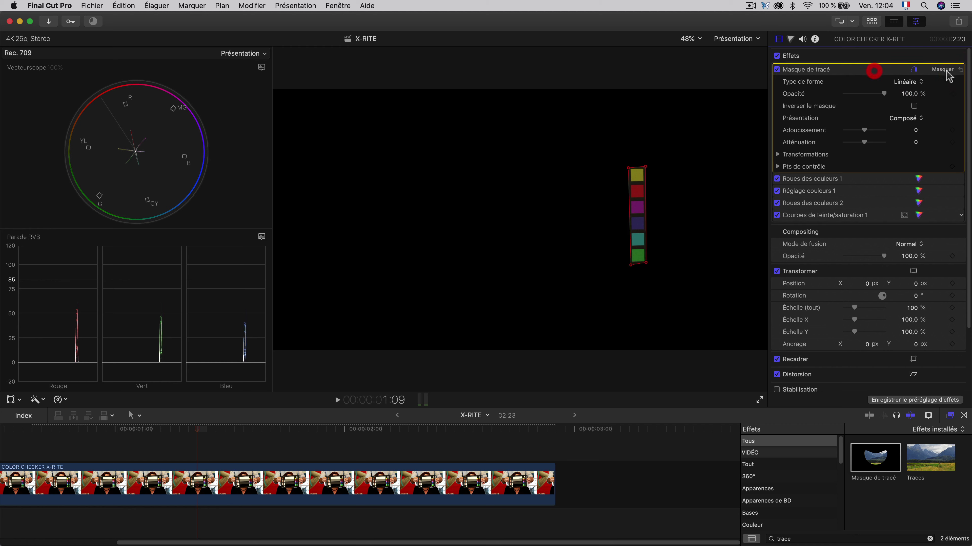
left_click(943, 69)
left_click(943, 69)
left_click(960, 70)
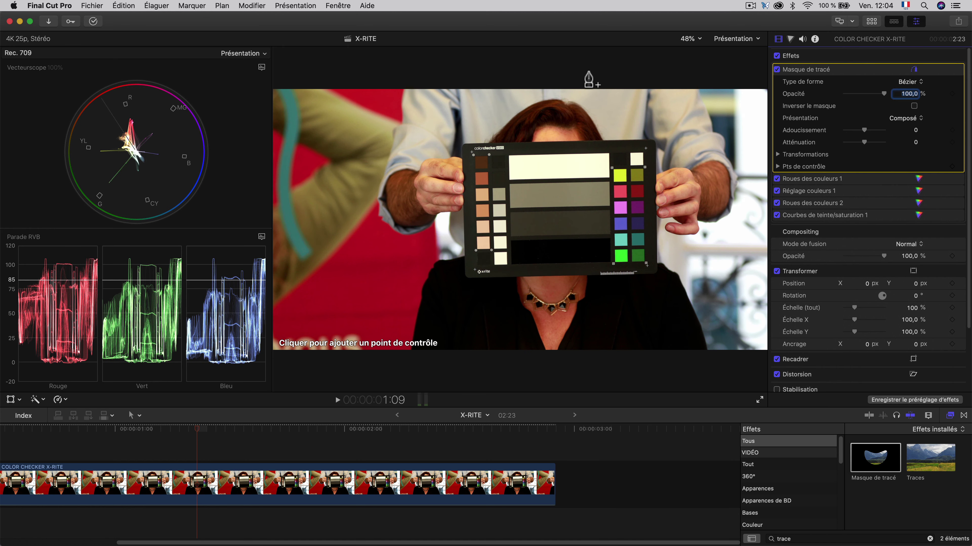
left_click(610, 151)
left_click(645, 149)
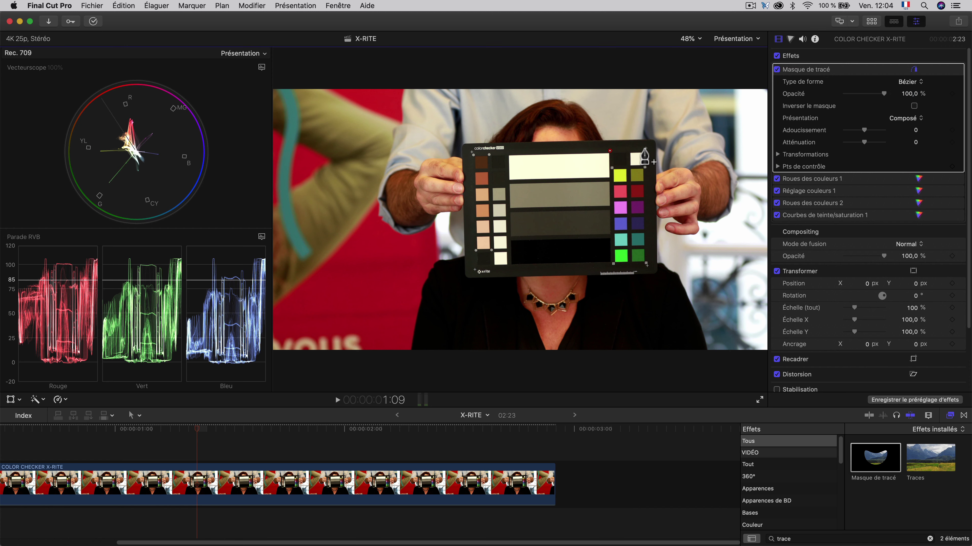
left_click(646, 265)
left_click(613, 265)
left_click(611, 151)
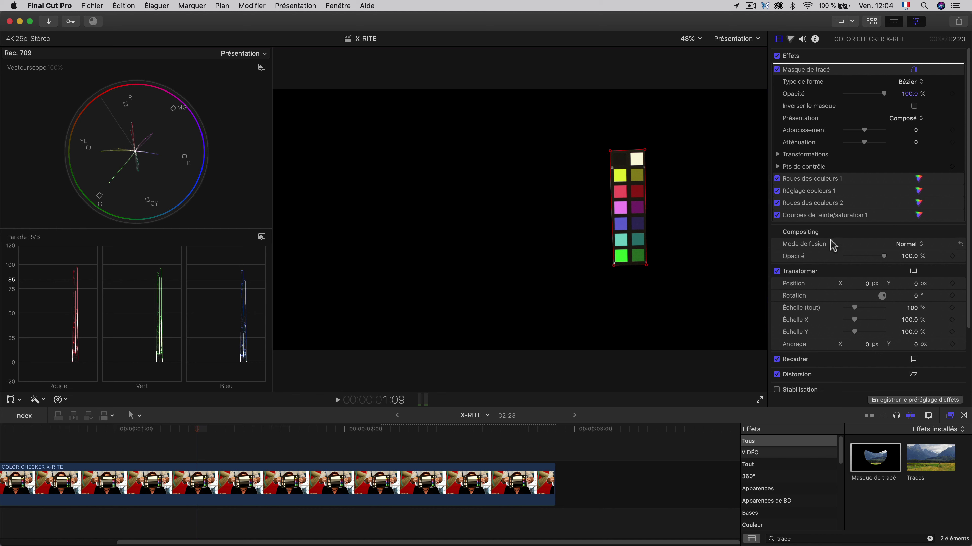
Raise the cyan point of the TEI contre TEI curve and shift its red, orange and yellow points
left_click(821, 217)
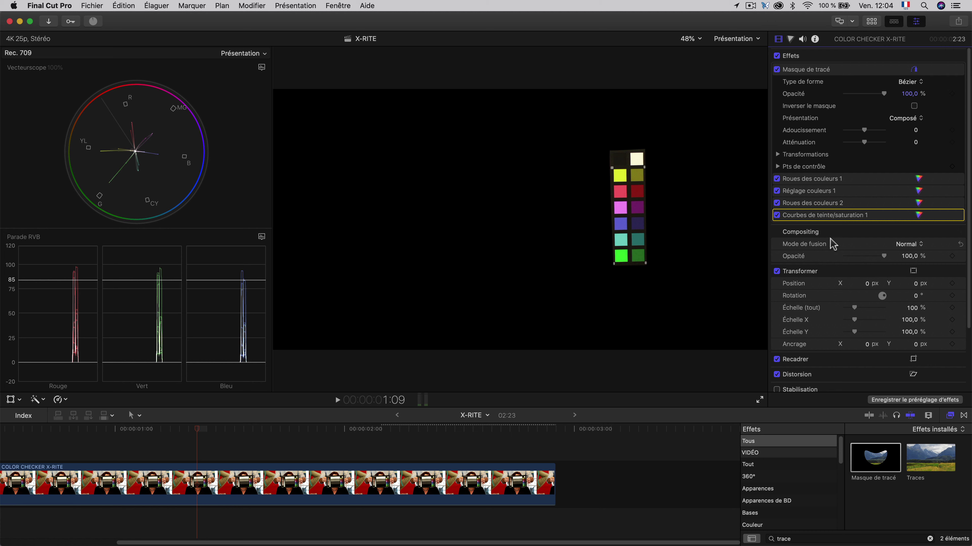
double_click(831, 220)
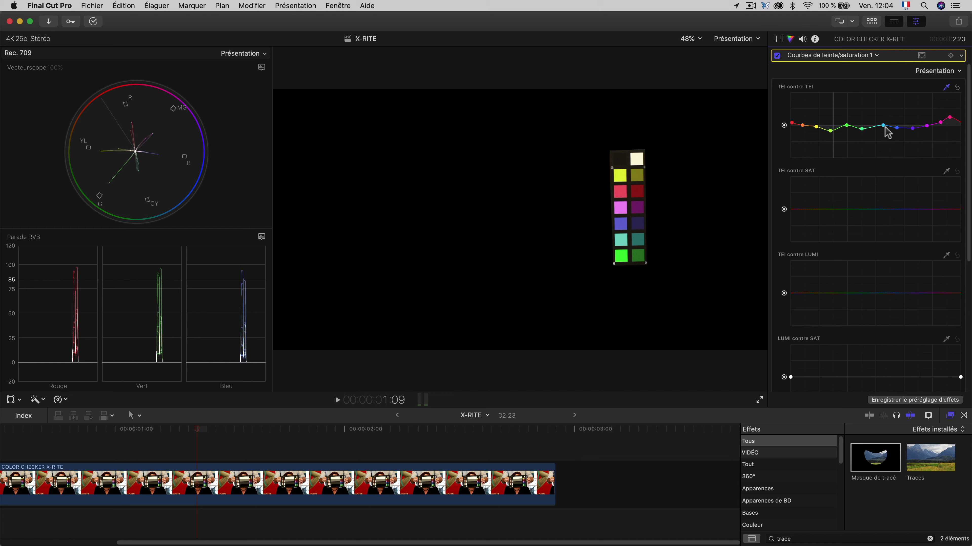
left_click_drag(882, 126, 883, 121)
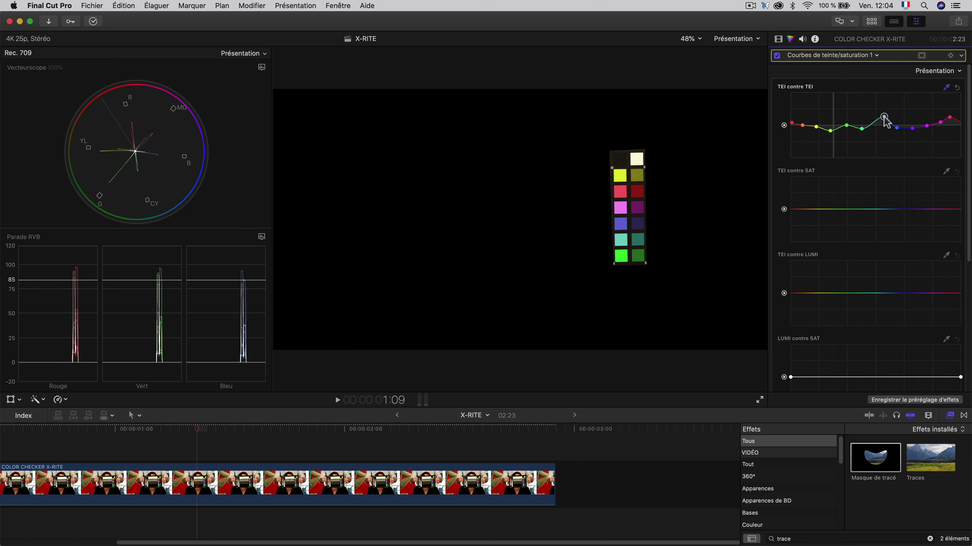
left_click(802, 126)
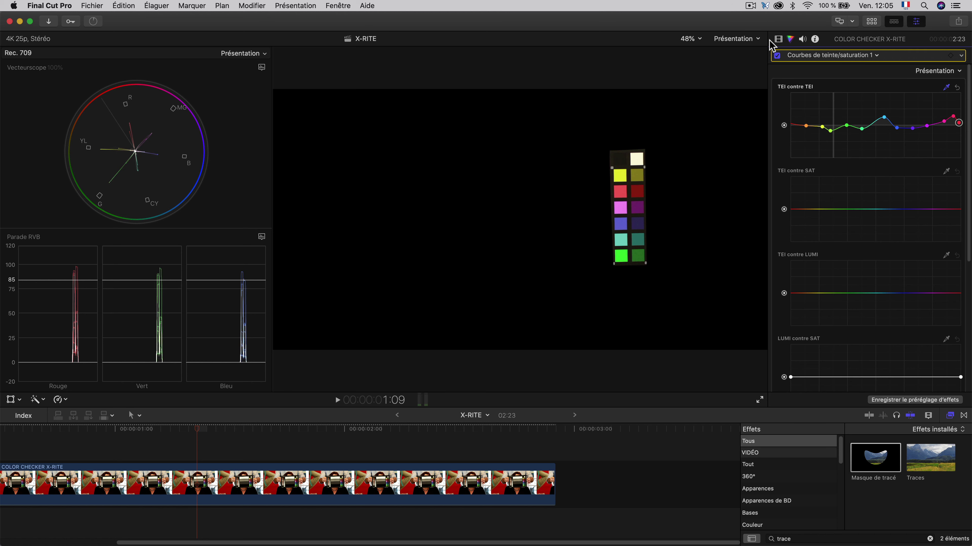
Reset the Masque de tracé to reveal the full image
left_click(778, 39)
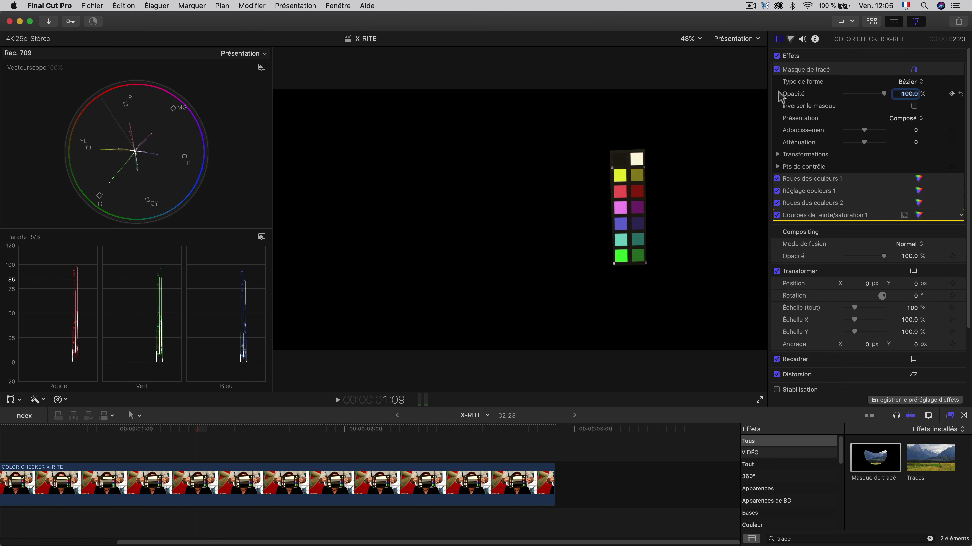
left_click(846, 71)
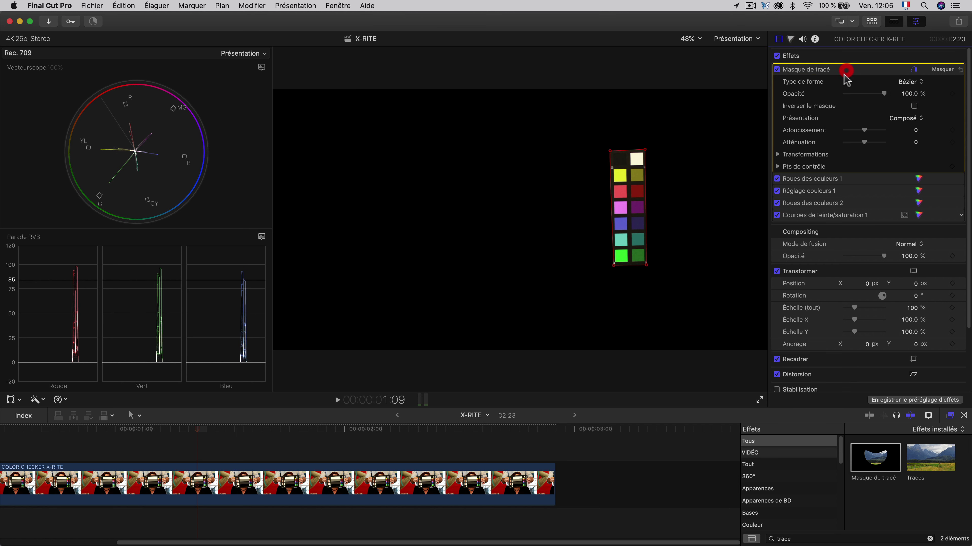
left_click(960, 70)
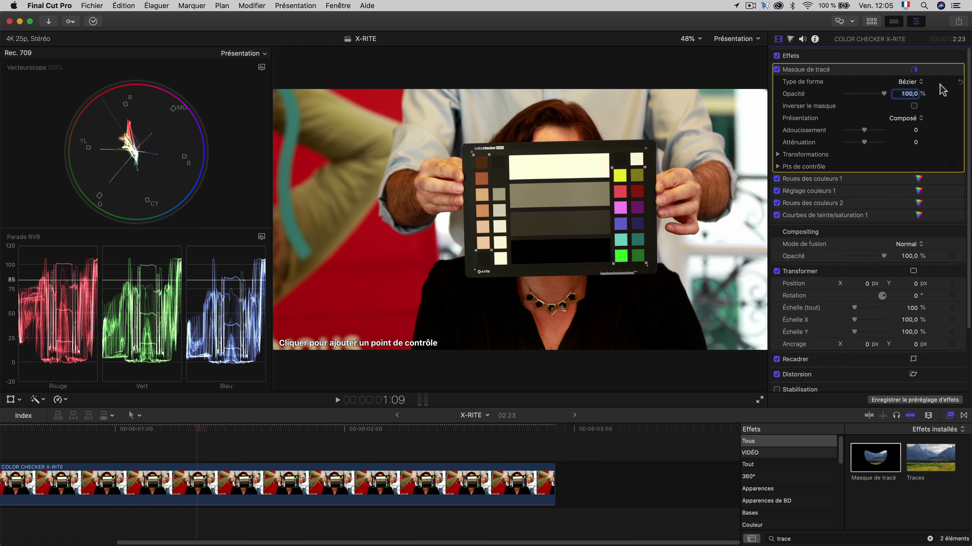
Compare the full image with and without the Courbes de teinte/saturation 1 correction
left_click(777, 225)
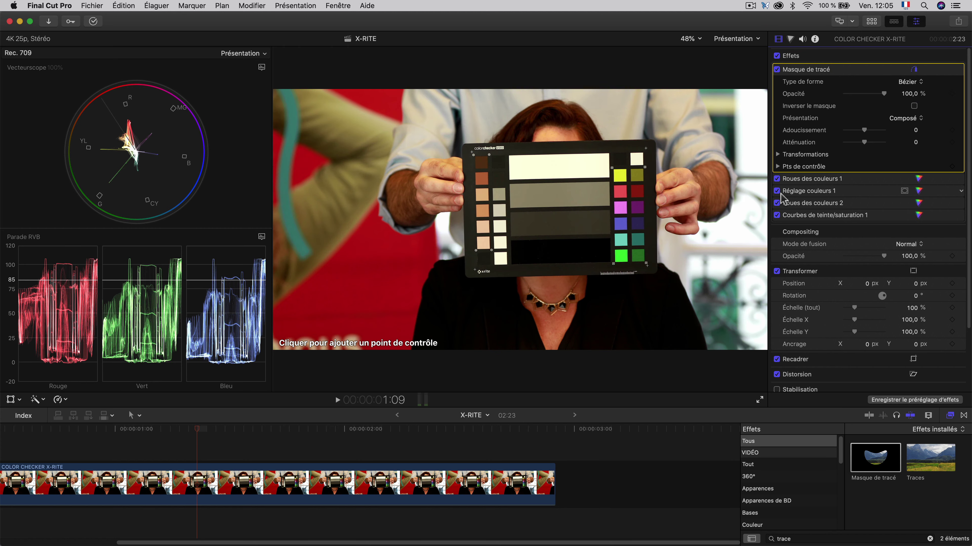
left_click(777, 215)
left_click(777, 215)
left_click(776, 215)
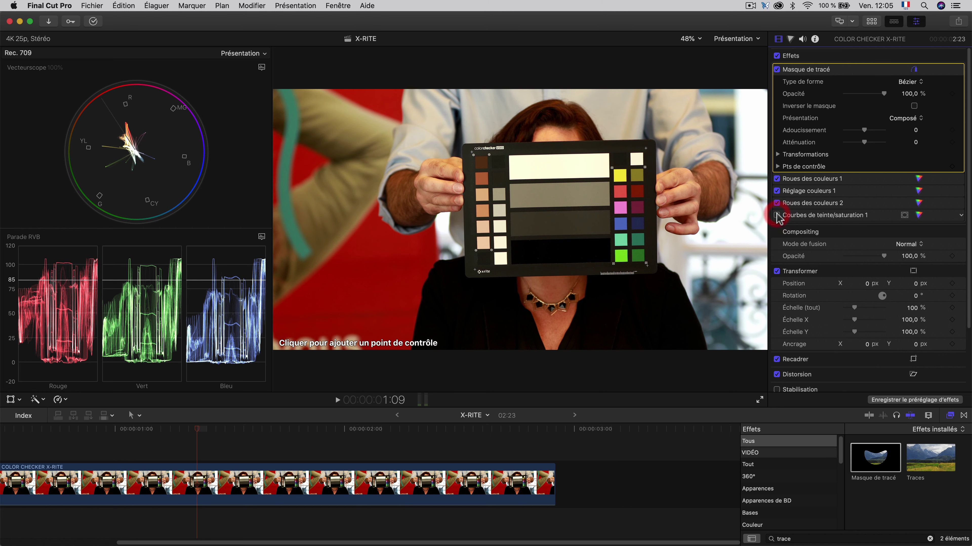
left_click(776, 215)
left_click(777, 215)
left_click(776, 215)
left_click(776, 215)
left_click(776, 215)
left_click(776, 215)
Compare the image with and without Roues des couleurs 2, and with and without all effects
left_click(777, 203)
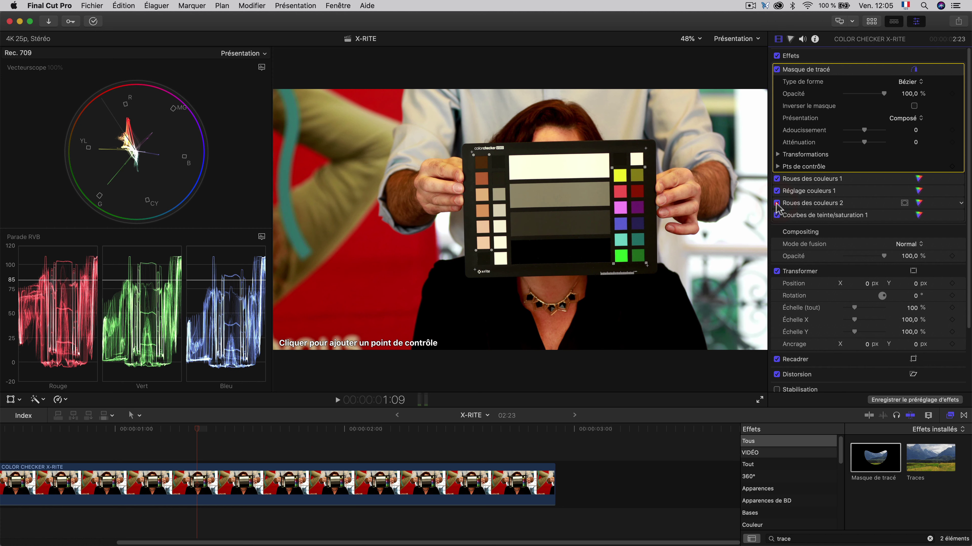
left_click(776, 203)
left_click(776, 203)
left_click(776, 203)
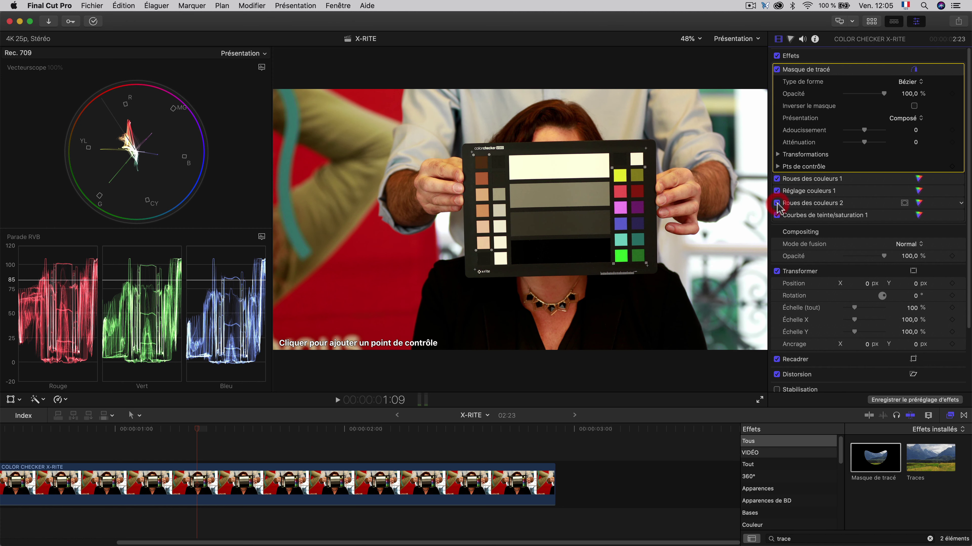
left_click(776, 55)
left_click(777, 55)
left_click(776, 56)
left_click(776, 55)
left_click(777, 56)
left_click(777, 55)
Draw a closed four-point mask around the black and white patches above the coloured columns
left_click(611, 151)
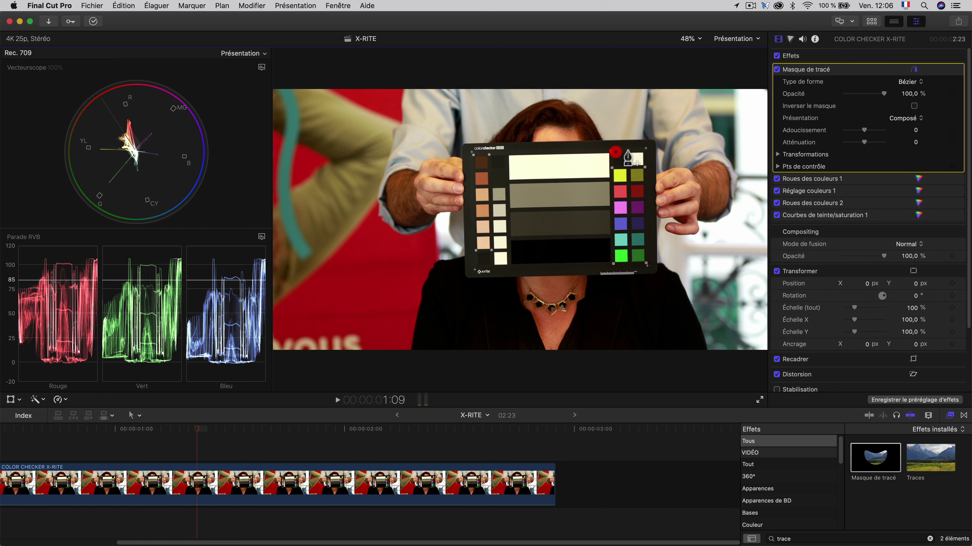
left_click(645, 149)
left_click(646, 167)
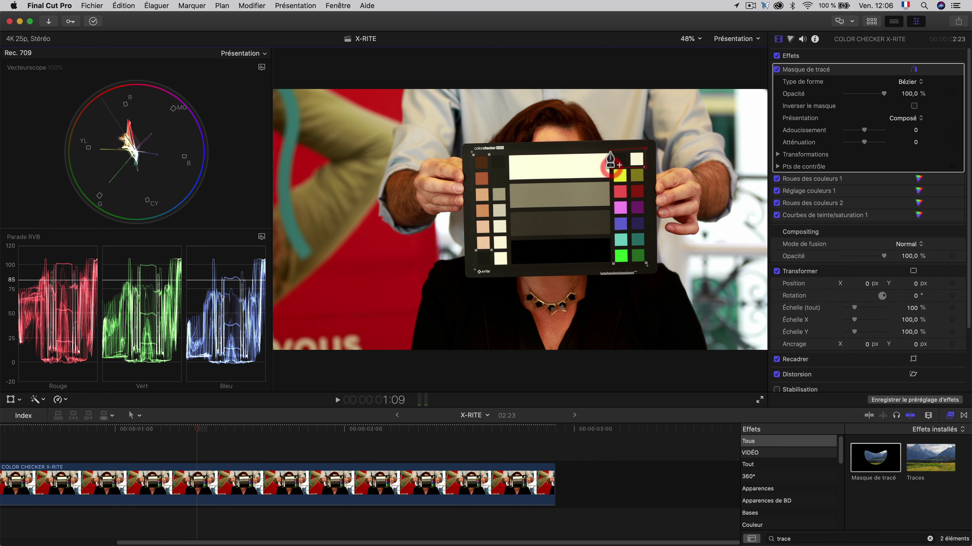
left_click(610, 167)
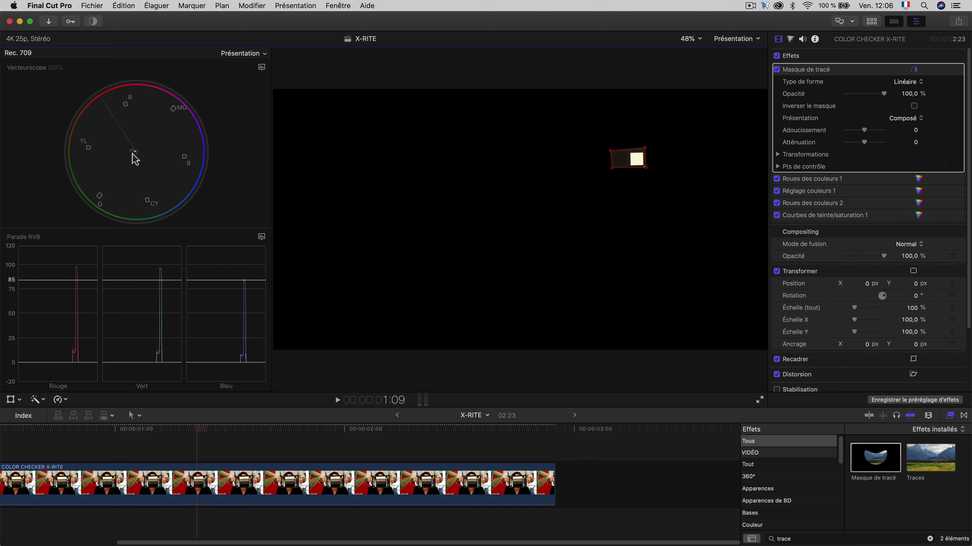
Reshape the mask by moving its control points so that it tightly encloses only the white patch
left_click_drag(645, 148, 610, 150)
left_click(611, 169)
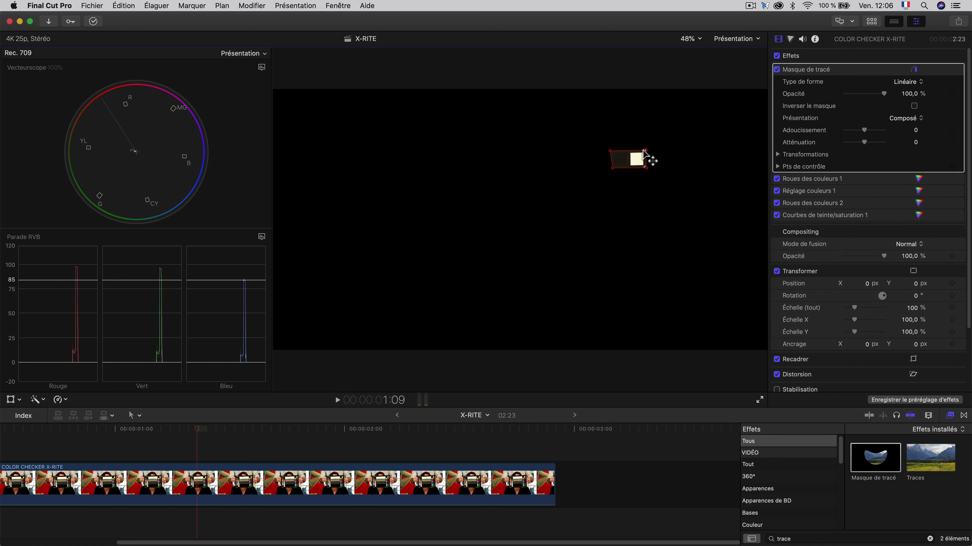
left_click_drag(645, 151, 652, 169)
left_click(691, 38)
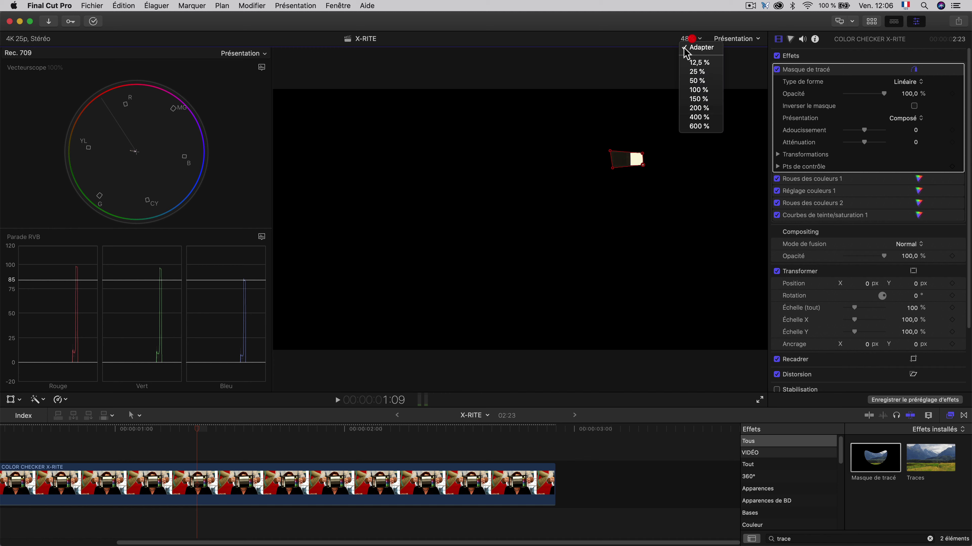
left_click(697, 90)
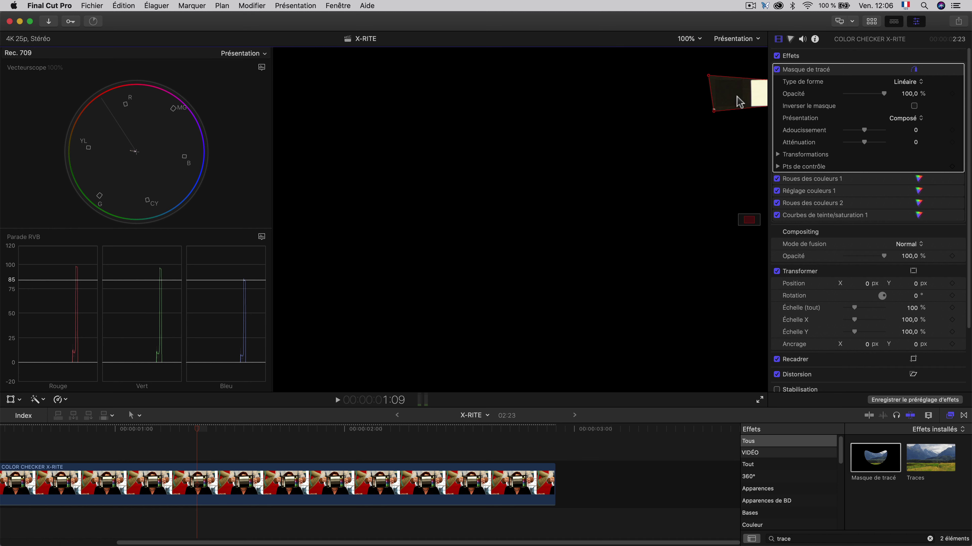
left_click_drag(747, 218, 751, 217)
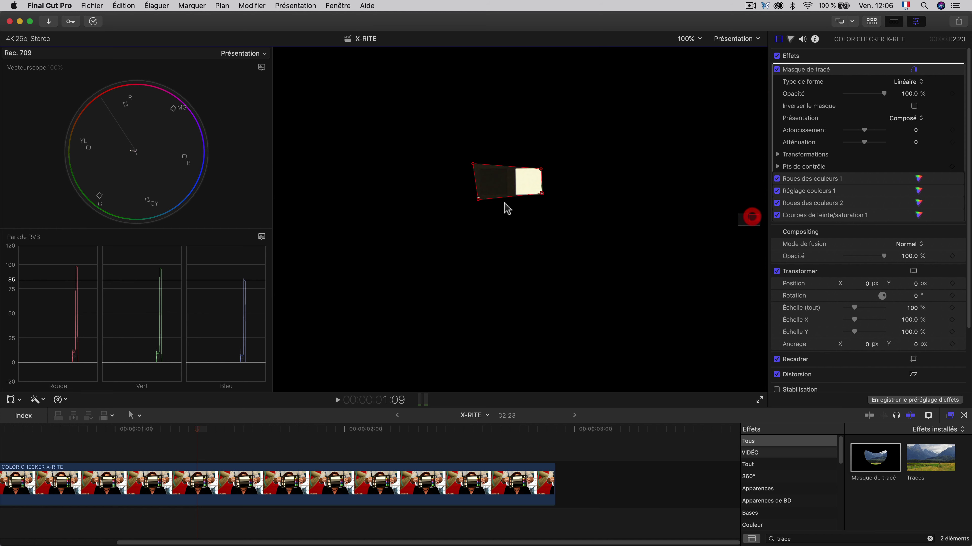
left_click_drag(472, 164, 517, 170)
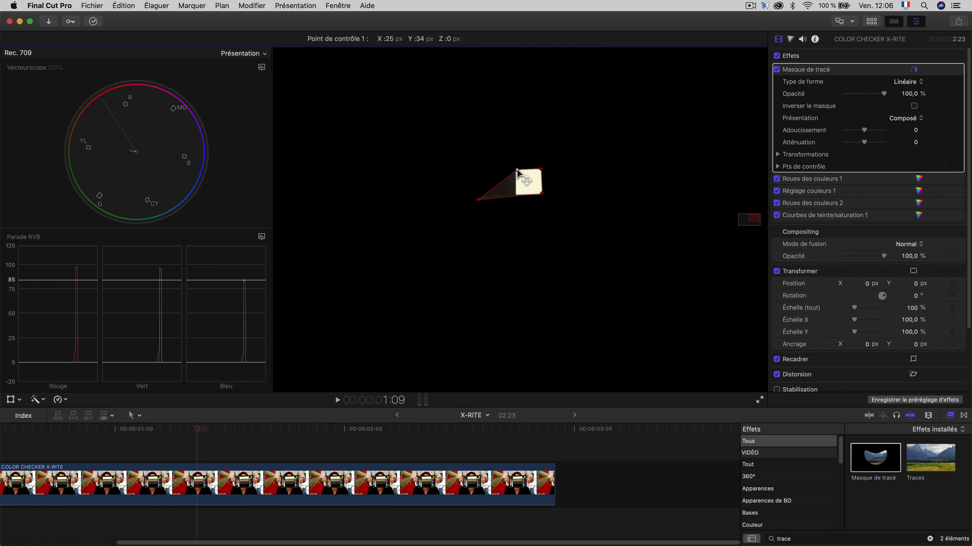
left_click_drag(477, 200, 515, 193)
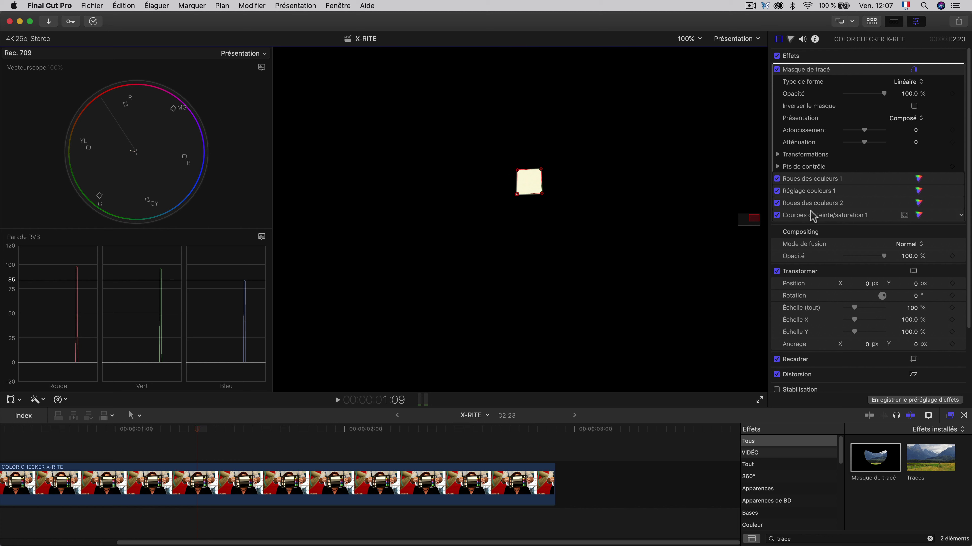
Sample the white patch for the TEI contre SAT curve of Courbes de teinte/saturation 1 and lower its yellow point to neutralise the tint
left_click(790, 40)
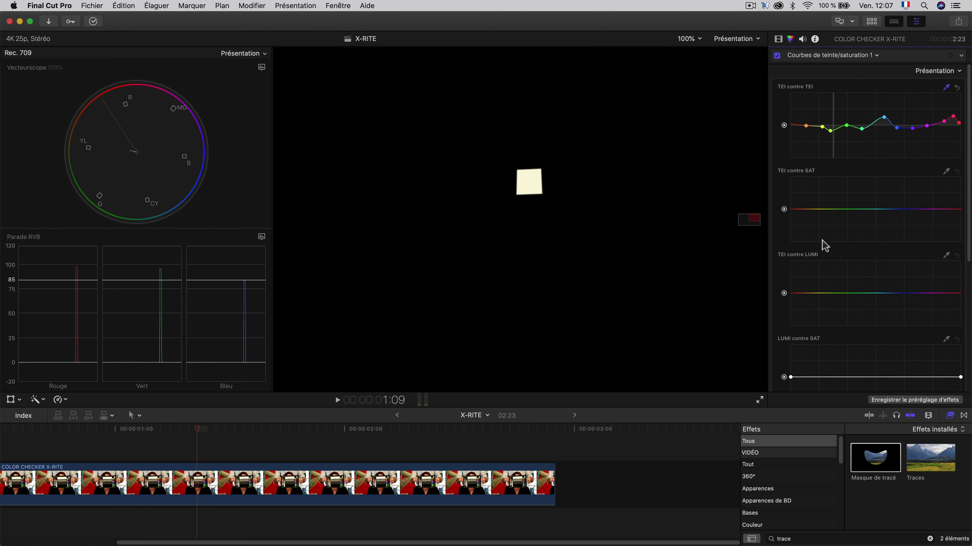
left_click(945, 171)
left_click(530, 182)
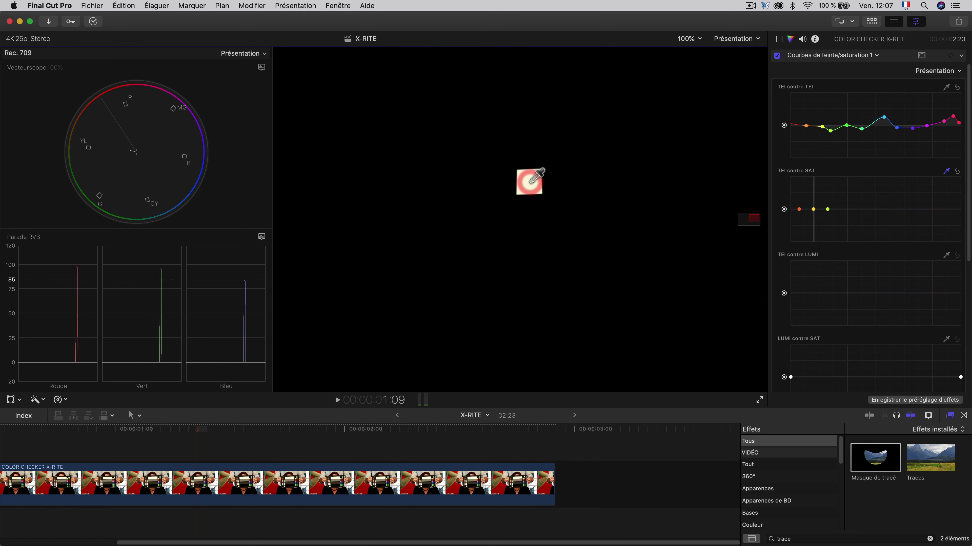
mouse_move(813, 210)
left_mouse_down()
mouse_move(813, 232)
mouse_move(815, 180)
mouse_move(816, 239)
mouse_move(814, 217)
mouse_move(813, 235)
mouse_move(830, 214)
mouse_move(798, 211)
left_mouse_up()
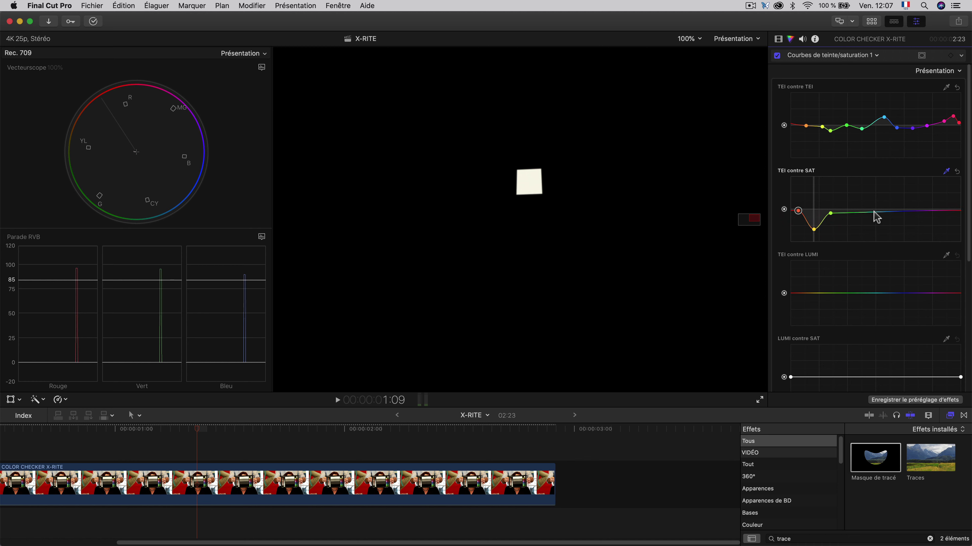
Reset the Masque de tracé and draw a closed four-point mask tightly around the black patch beside the white one
left_click(779, 39)
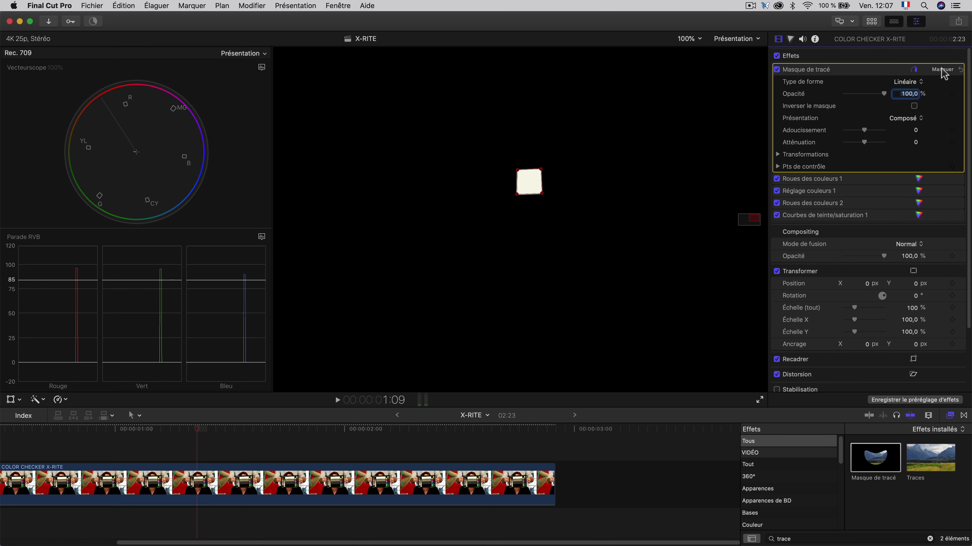
left_click(961, 69)
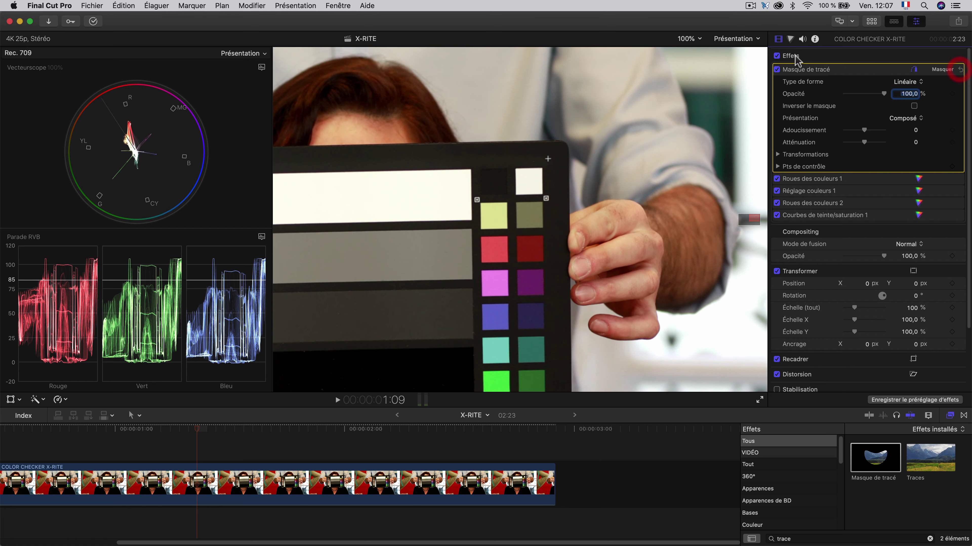
left_click(476, 167)
left_click(509, 167)
left_click(509, 197)
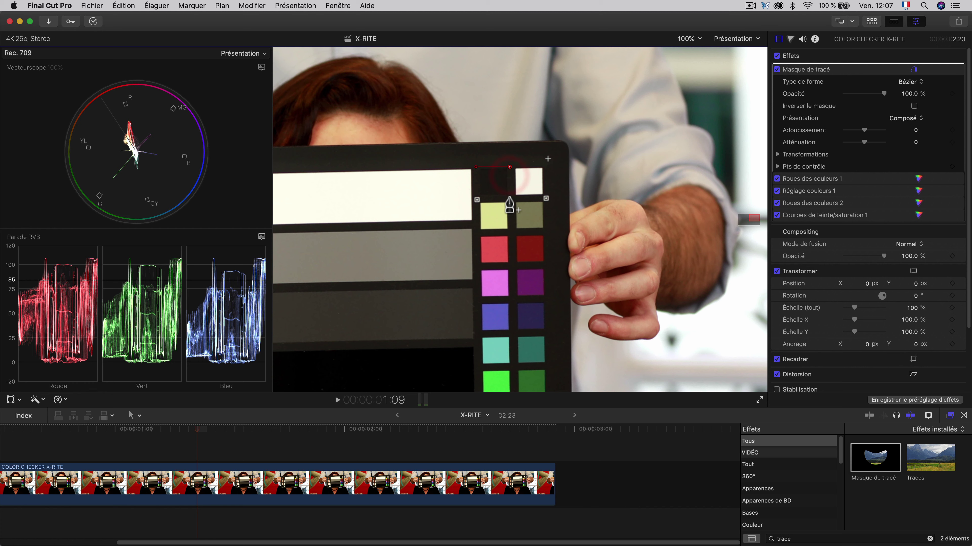
left_click(477, 196)
left_click(476, 168)
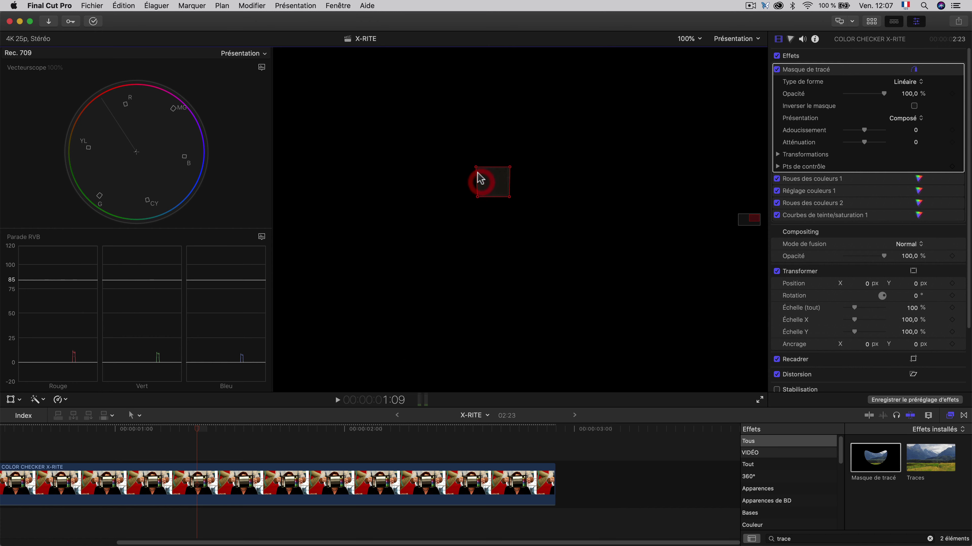
left_click_drag(475, 167, 484, 194)
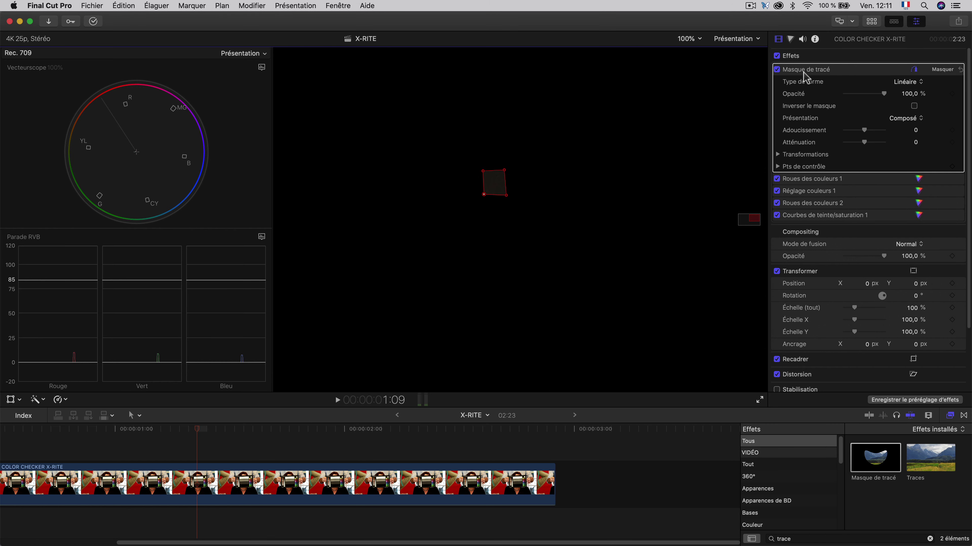
Reset the Masque de tracé again and fit the full image in the viewer with the Adapter zoom
left_click(961, 71)
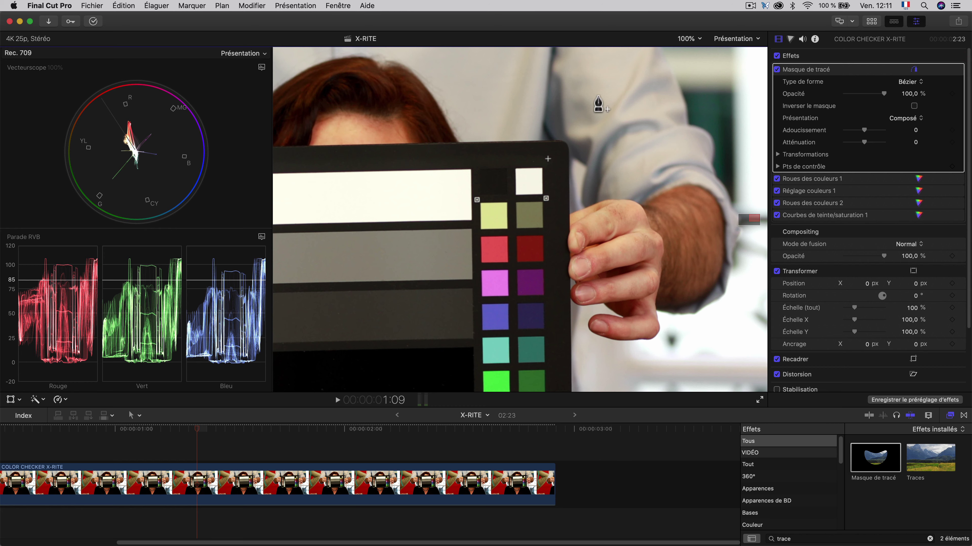
left_click(725, 40)
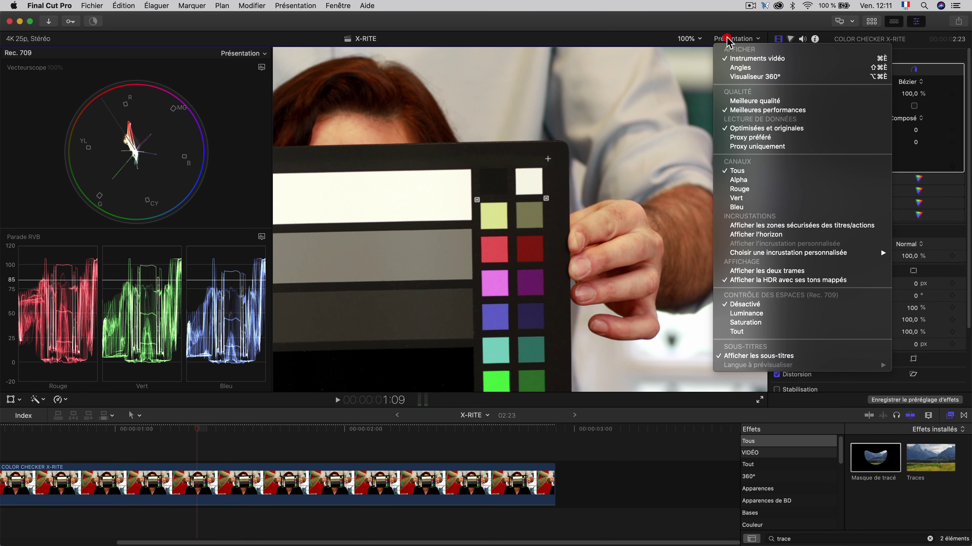
left_click(679, 38)
left_click(680, 40)
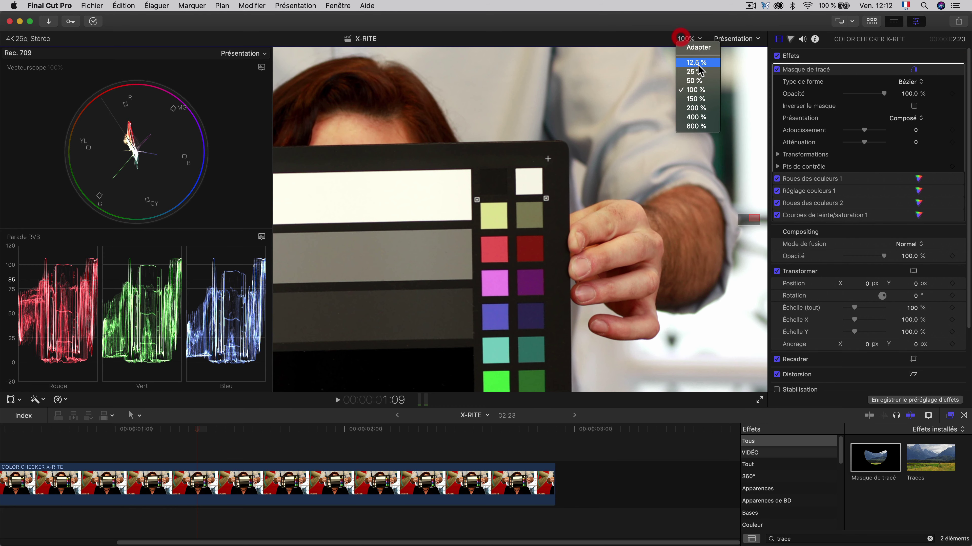
left_click(695, 55)
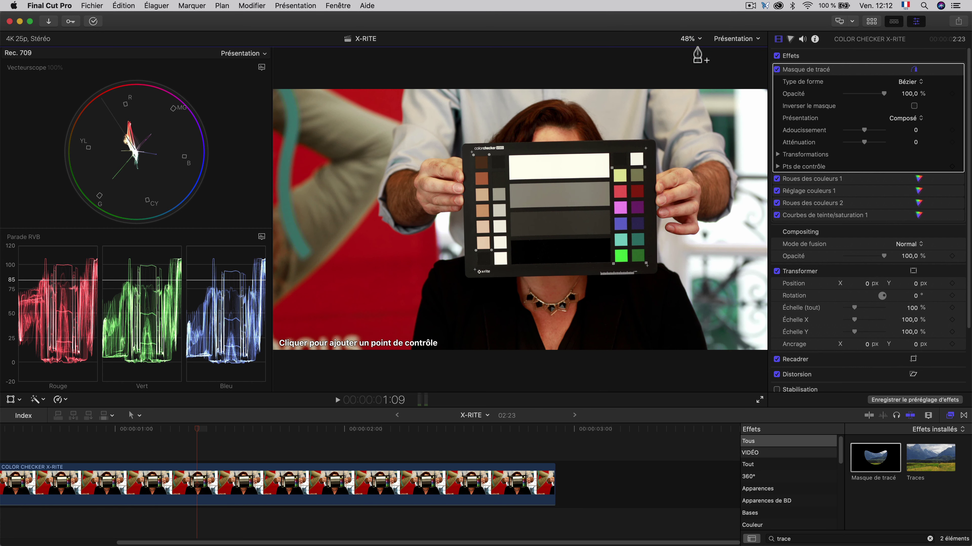
Compare the full image repeatedly with and without all effects
left_click(776, 56)
left_click(776, 55)
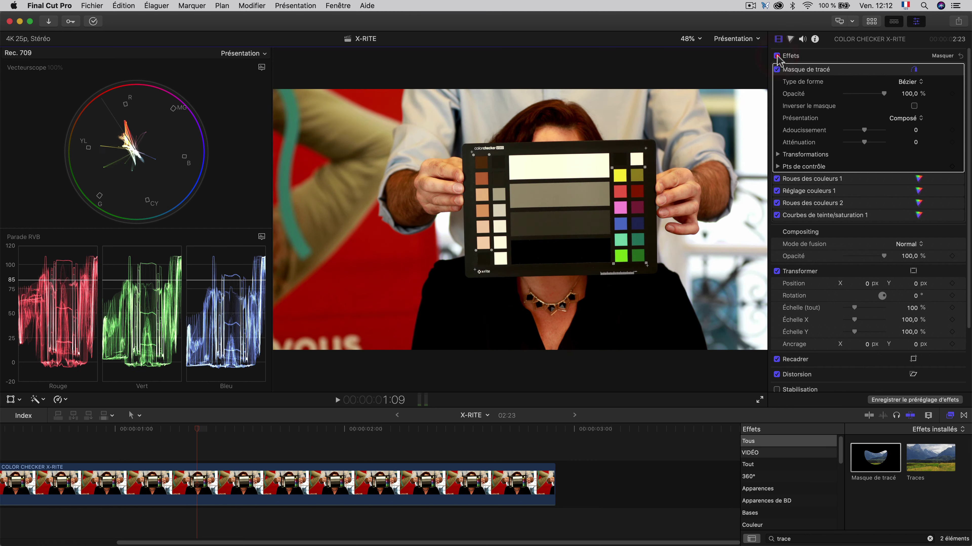
left_click(777, 56)
left_click(777, 56)
left_click(776, 55)
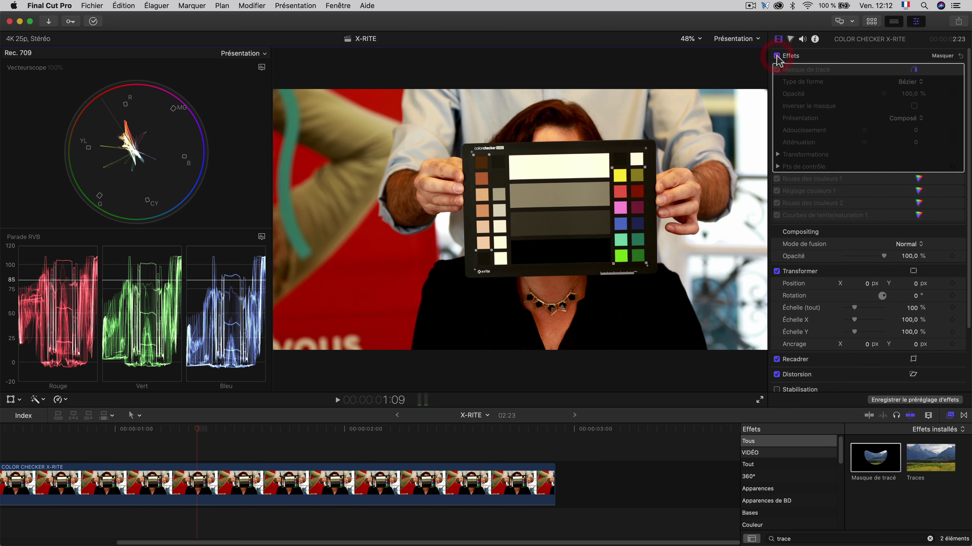
left_click(777, 55)
left_click(776, 56)
left_click(777, 55)
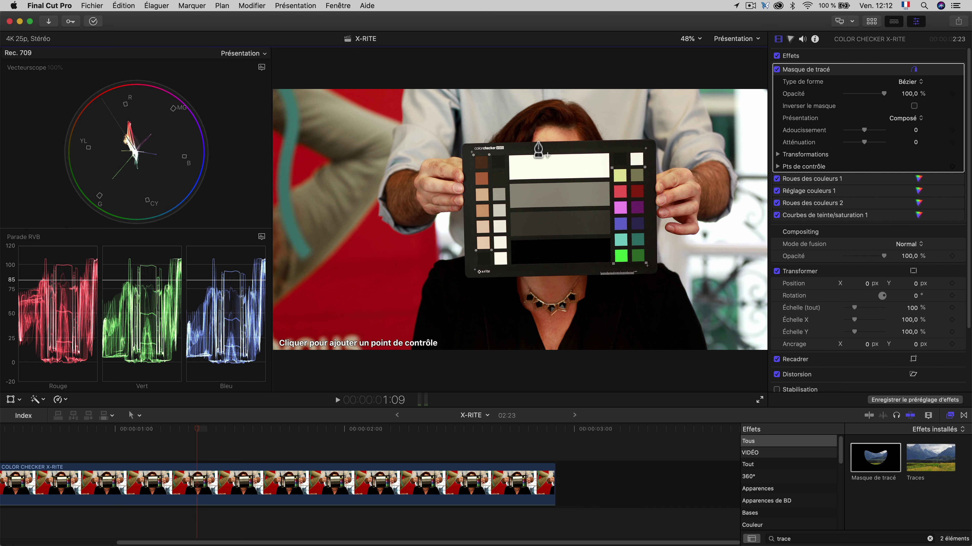
Raise the yellow point of the TEI contre SAT curve slightly in Courbes de teinte/saturation 1 to soften the desaturation
left_click(806, 216)
left_click(799, 221)
left_click_drag(803, 217, 807, 227)
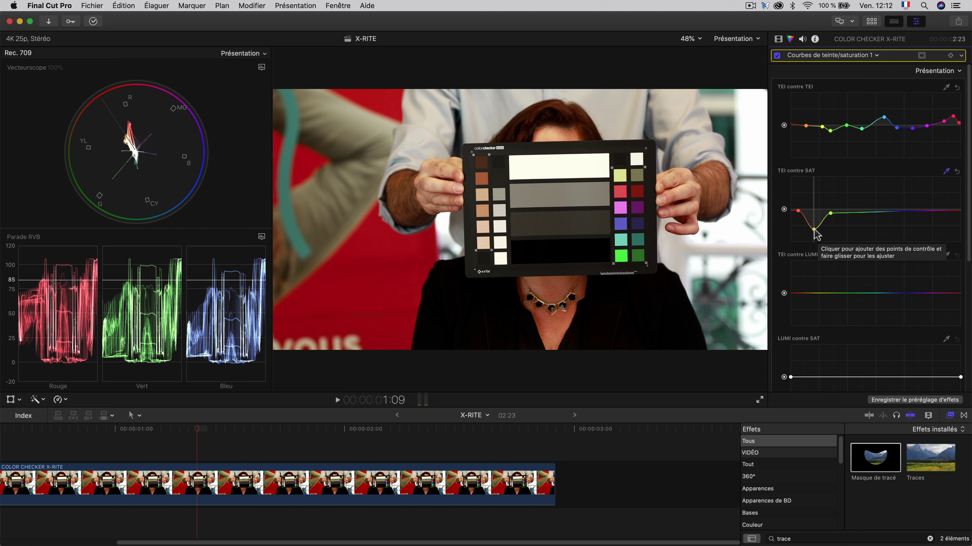
mouse_move(814, 229)
left_mouse_down()
mouse_move(833, 212)
mouse_move(796, 210)
mouse_move(834, 210)
mouse_move(813, 225)
left_mouse_up()
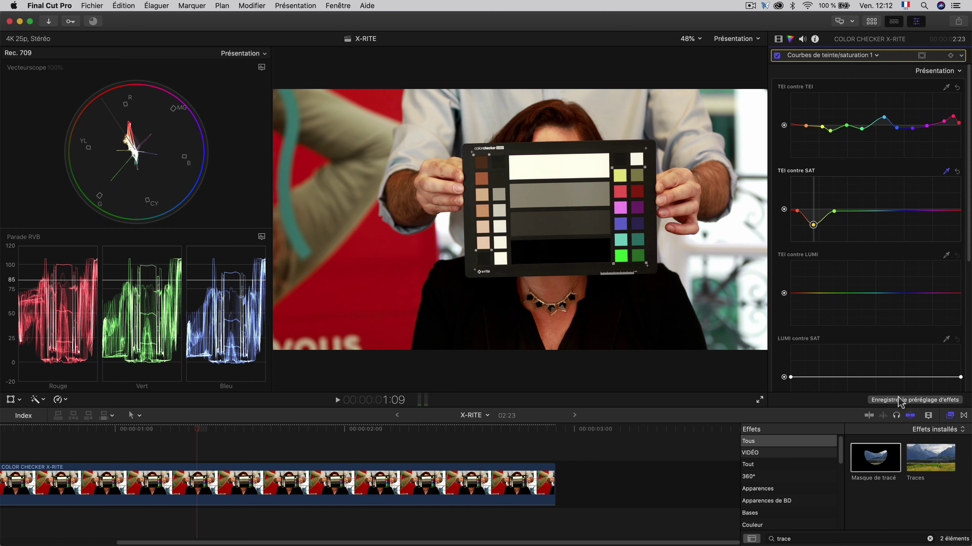
Disable the Masque de tracé, Roues des couleurs 1 and Réglage couleurs 1 effects on the clip
left_click(778, 39)
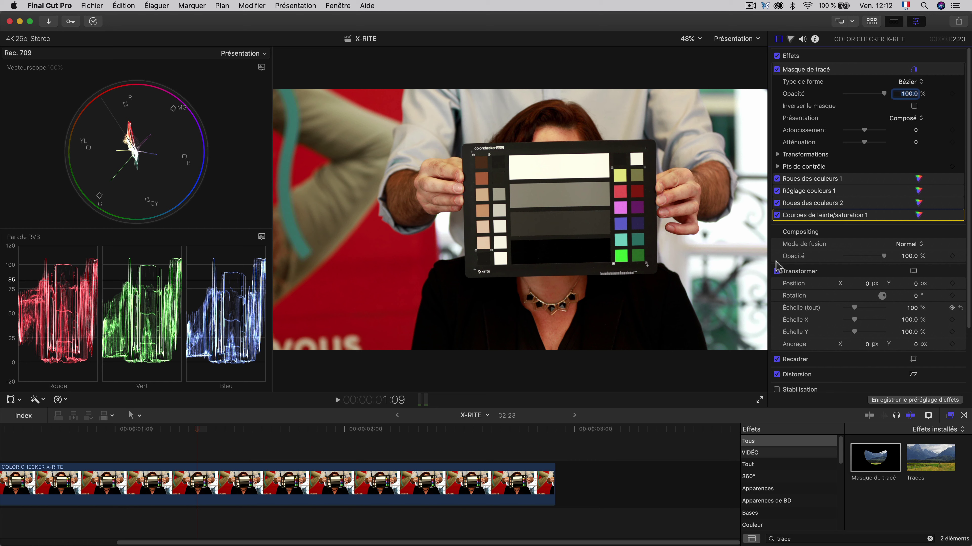
left_click(777, 70)
left_click(776, 179)
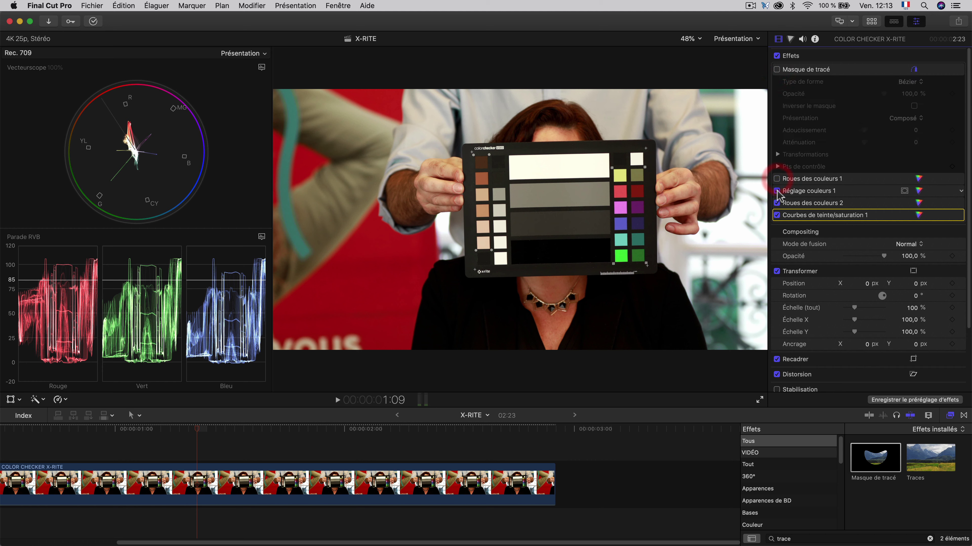
left_click(776, 191)
Save the effects as a preset named with "ITV", the interviewee's first name and "001", in a new category MES REGLAGES
left_click(912, 400)
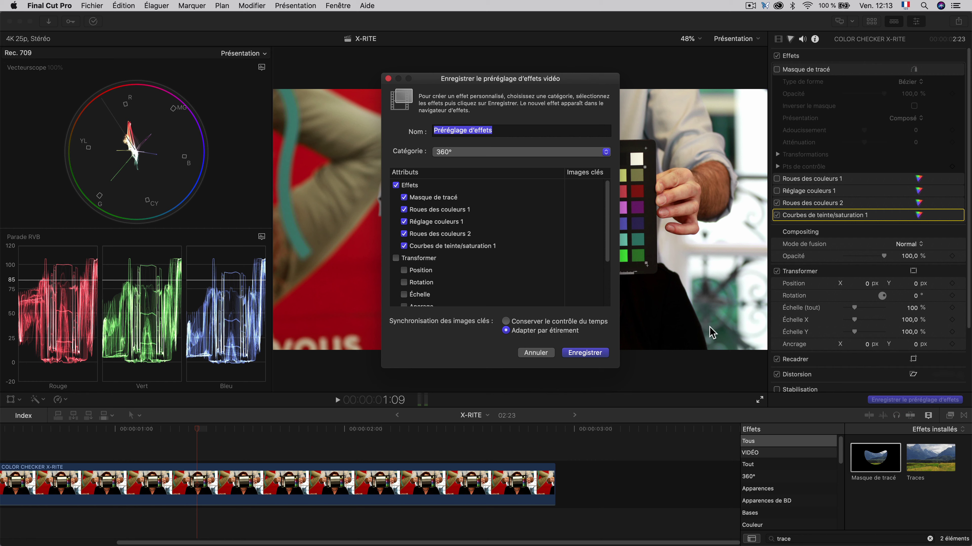
type("ITV MORGANE 001")
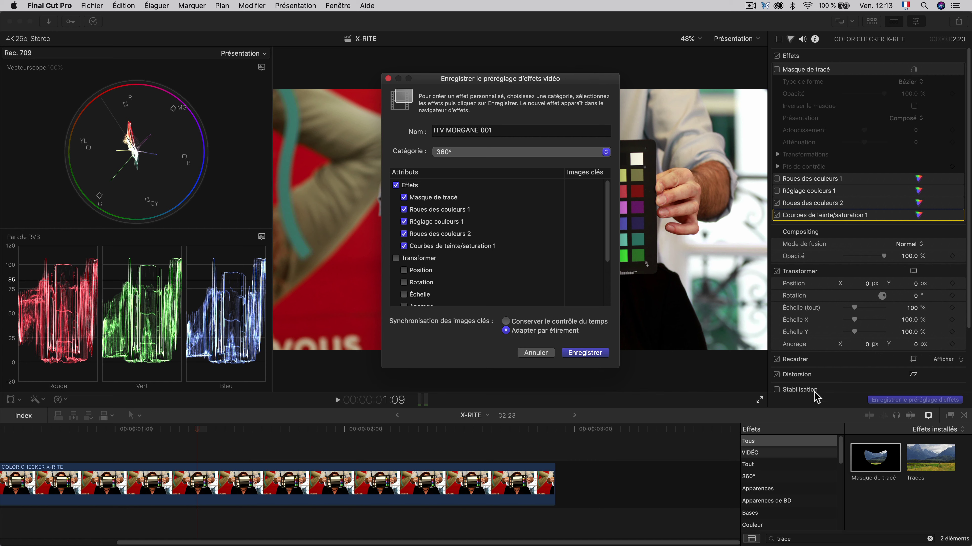
left_click(464, 153)
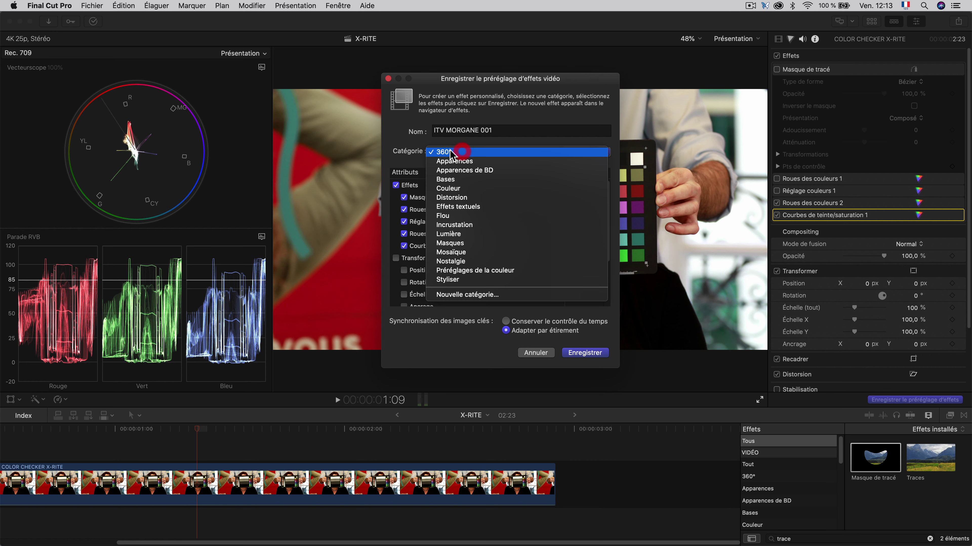
left_click(451, 295)
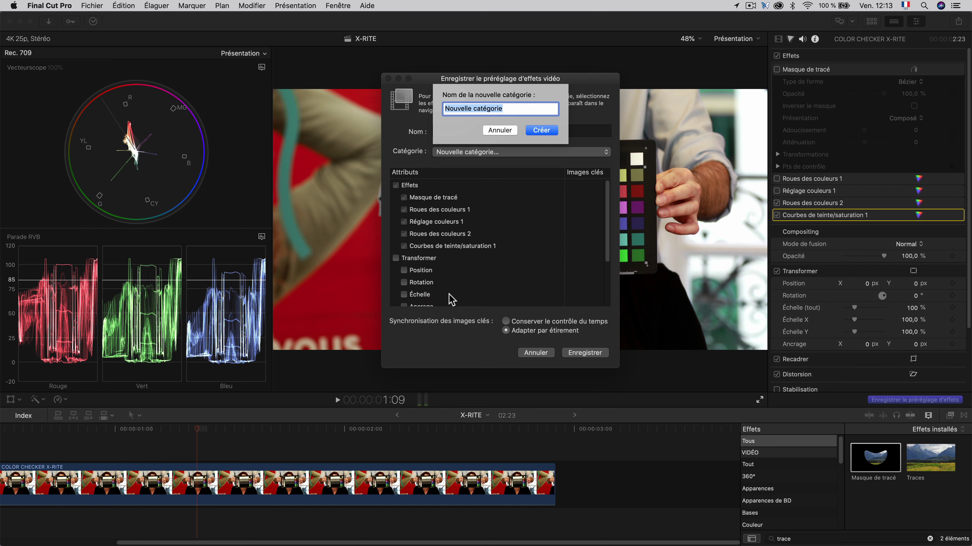
type("MES REGLAGES")
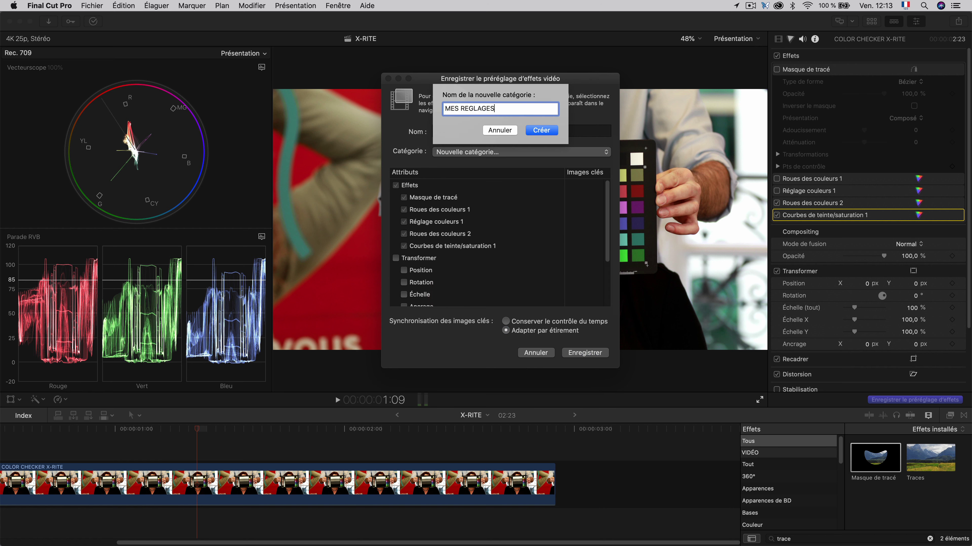
left_click(542, 131)
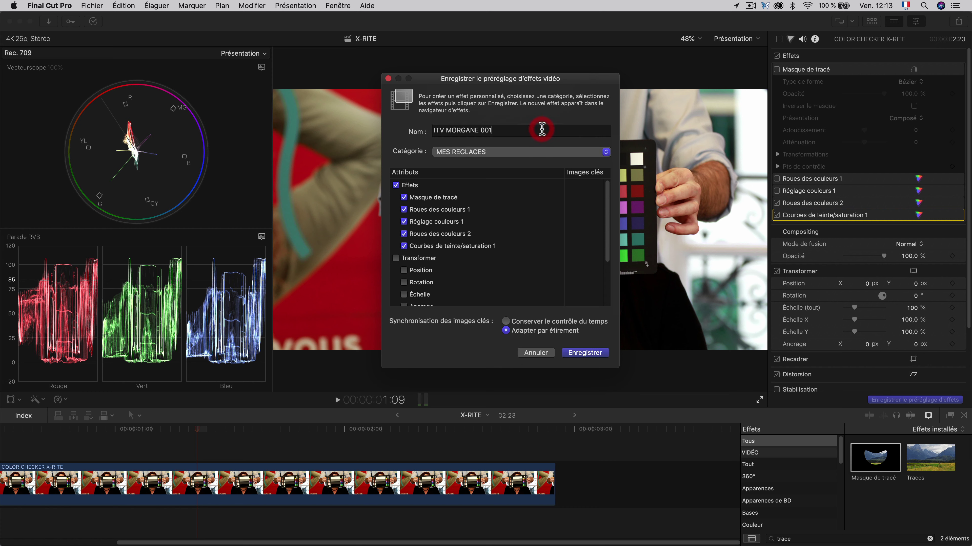
left_click(578, 352)
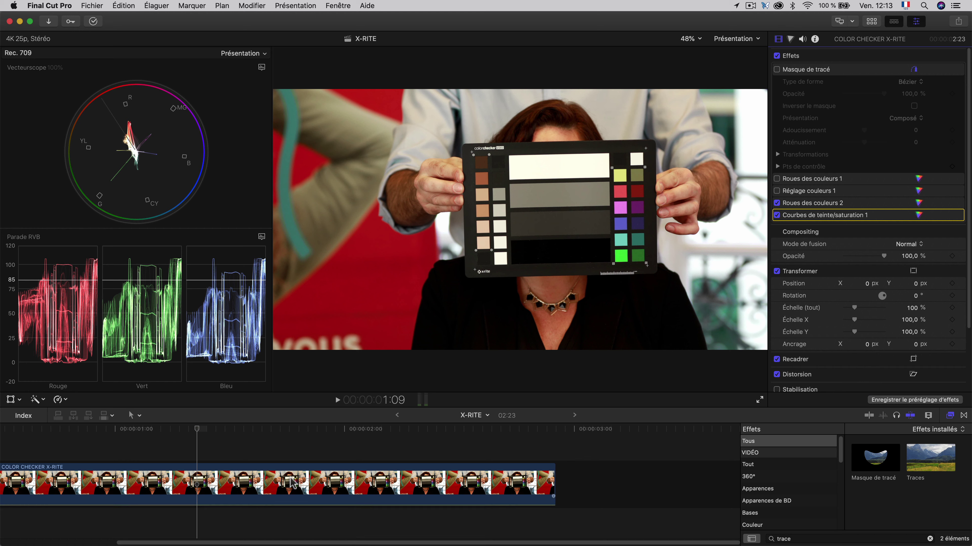
Show the MES REGLAGES effects category without the search filter and apply the saved preset to the timeline clip
left_click(292, 491)
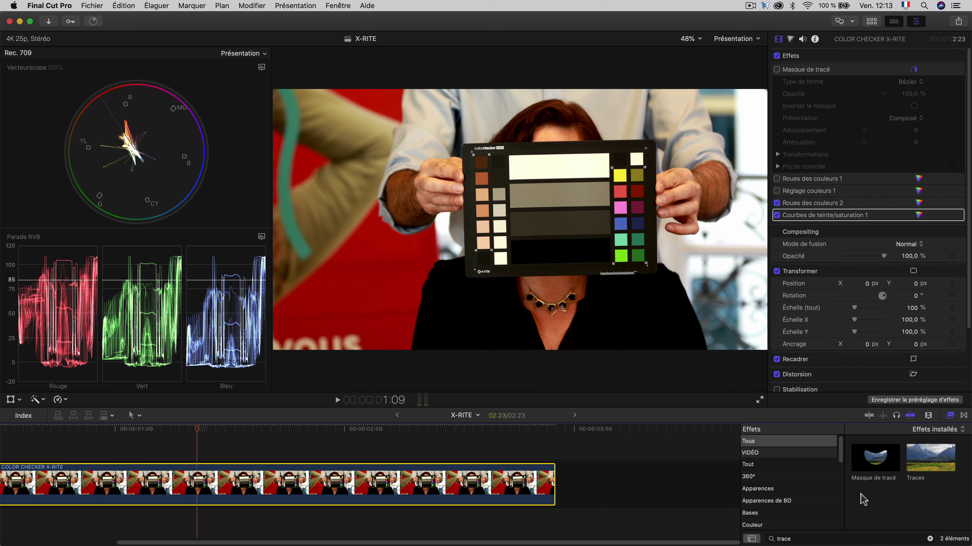
double_click(787, 539)
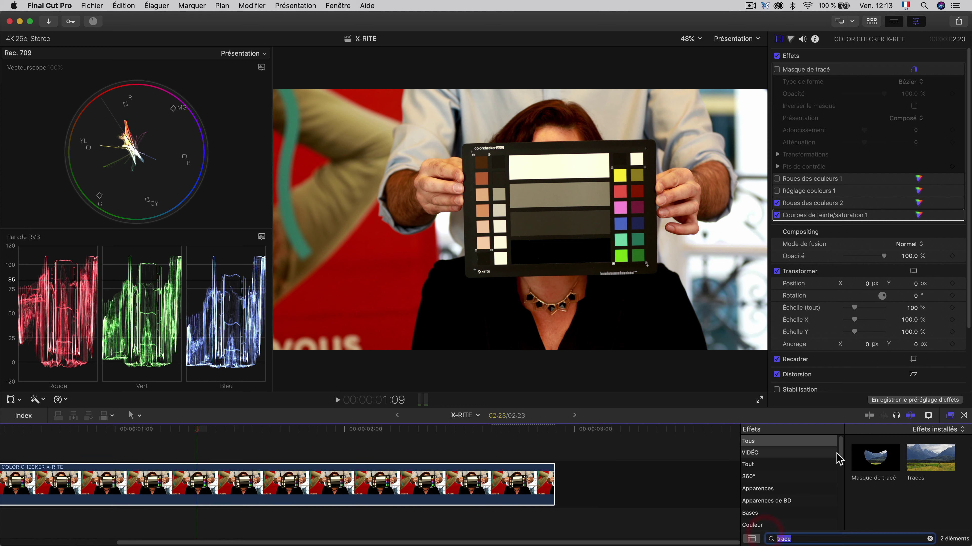
scroll(840, 460, "down", 1)
left_click_drag(840, 455, 835, 485)
left_click(778, 479)
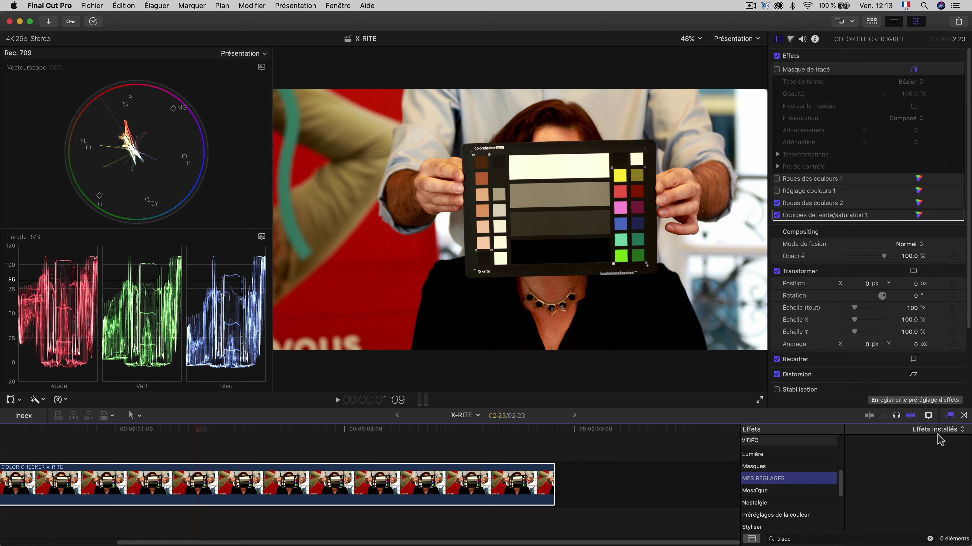
left_click(929, 539)
left_click(929, 539)
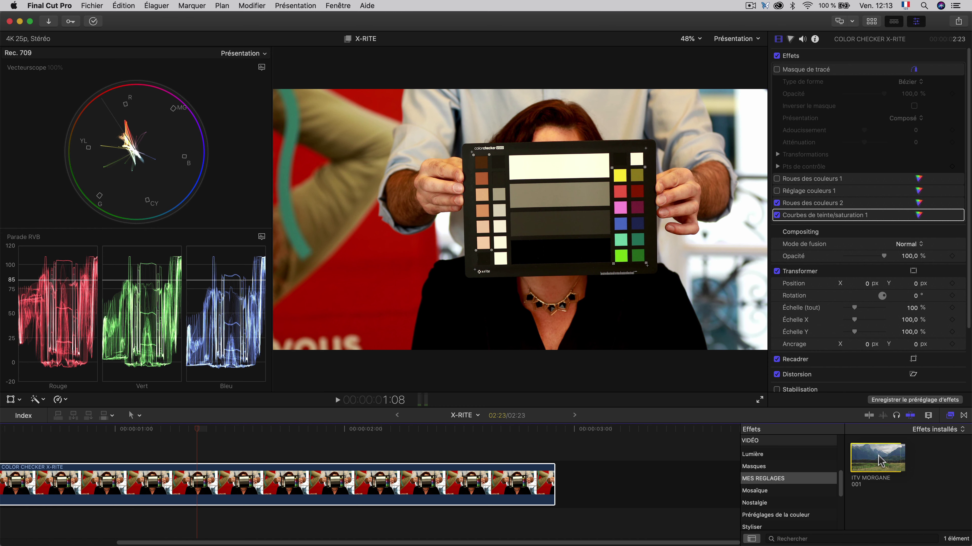
left_click_drag(865, 475, 356, 484)
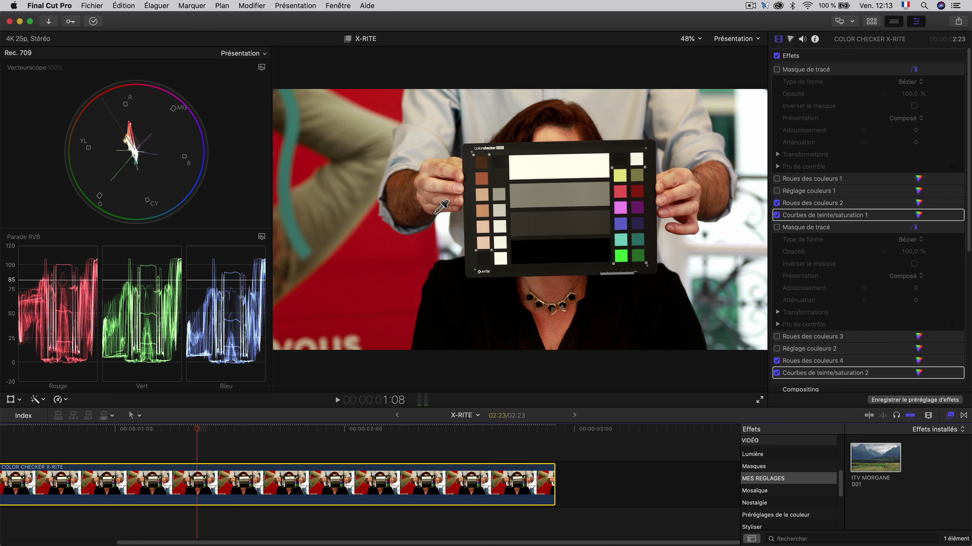